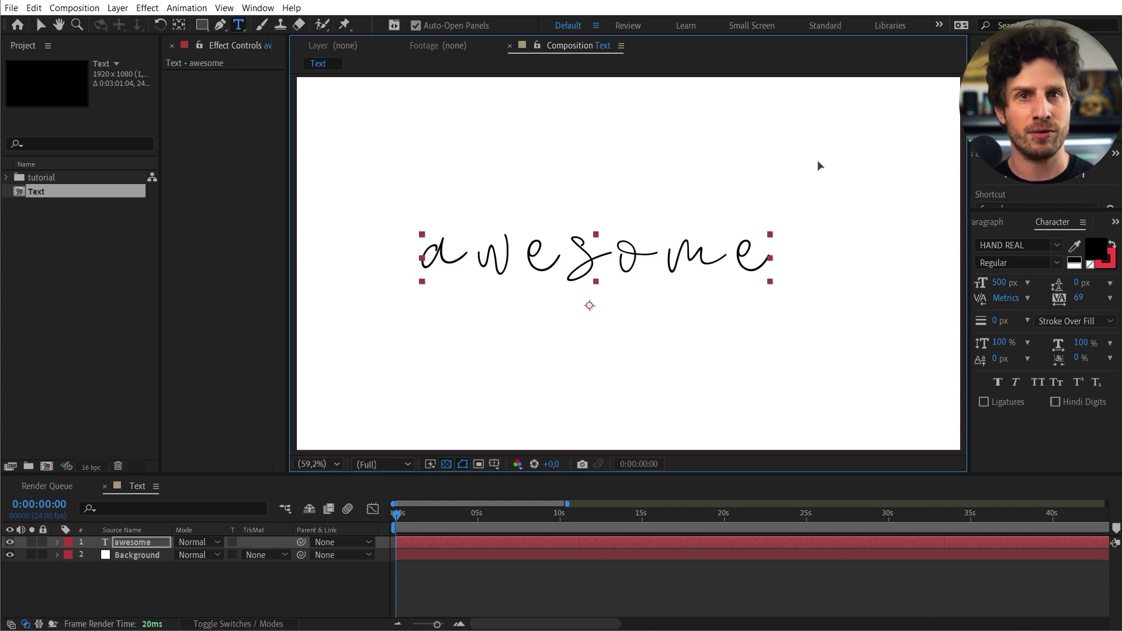
Change the text to aweSome, adjust its tracking, centre it and scale it to 168%
left_click(264, 539)
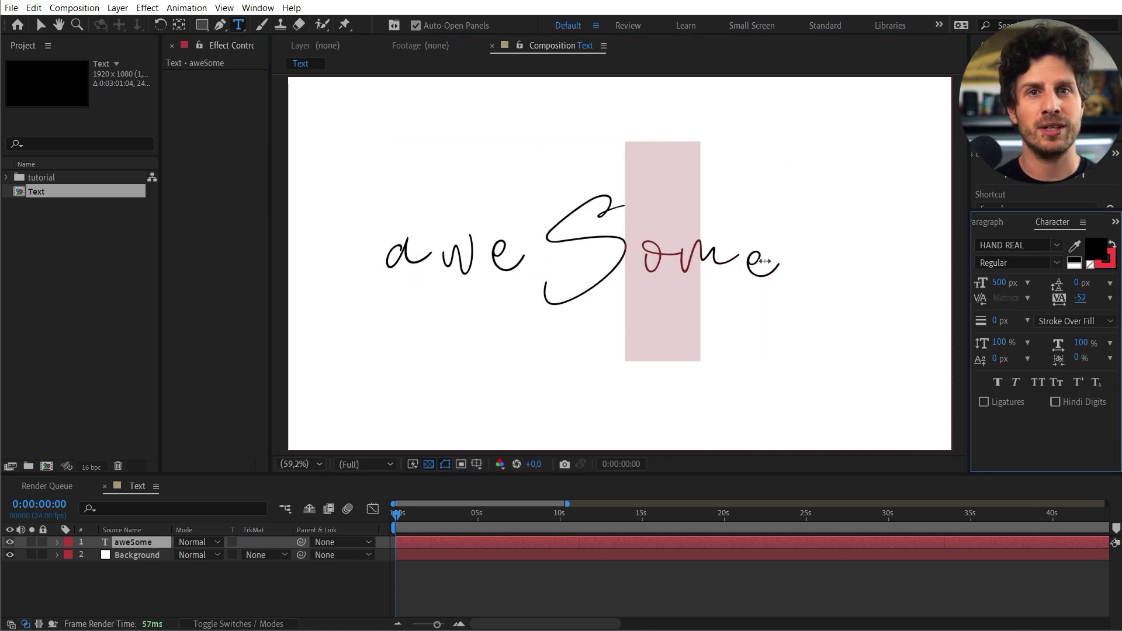
left_click_drag(764, 262, 1005, 362)
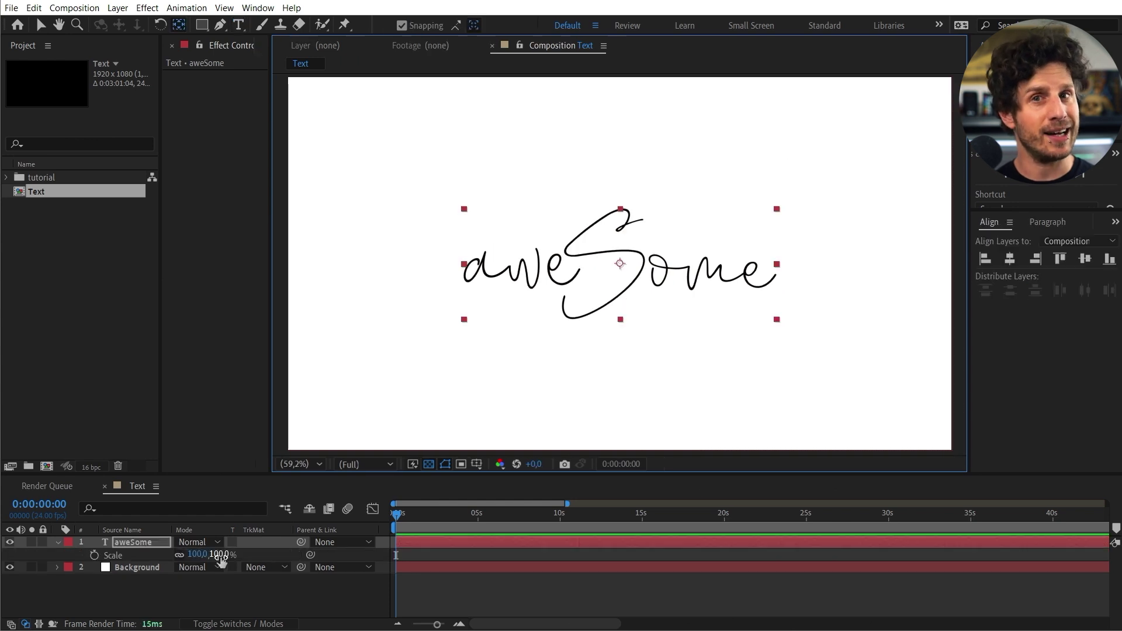
left_click_drag(220, 555, 269, 546)
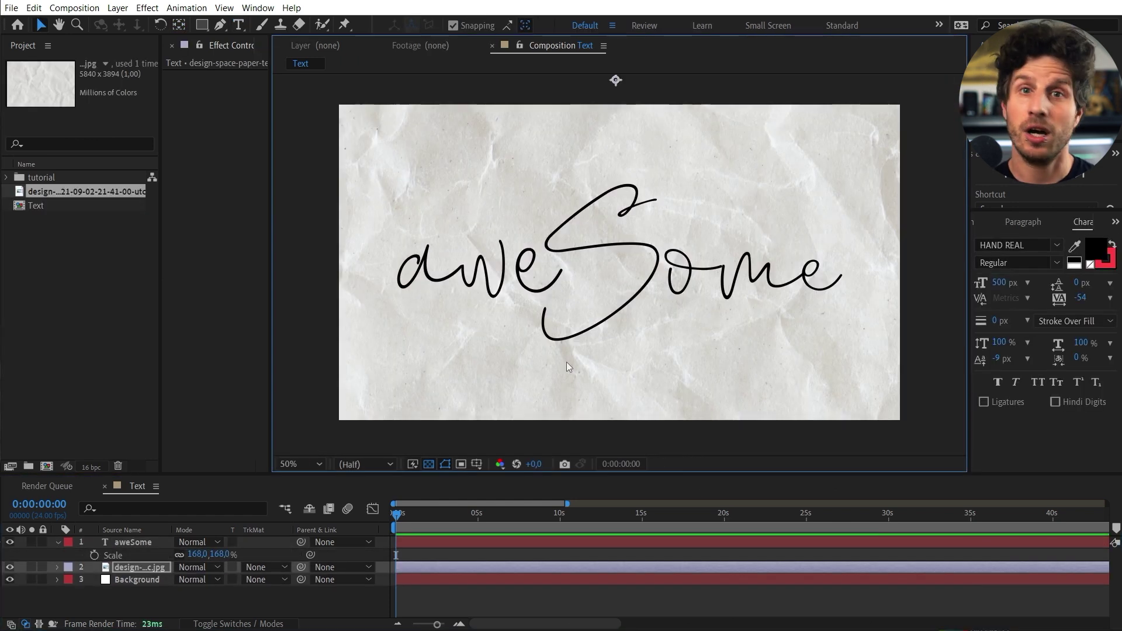
Pre-compose the paper texture layer into a composition named Paper Texture
key("ctrl+shift+c")
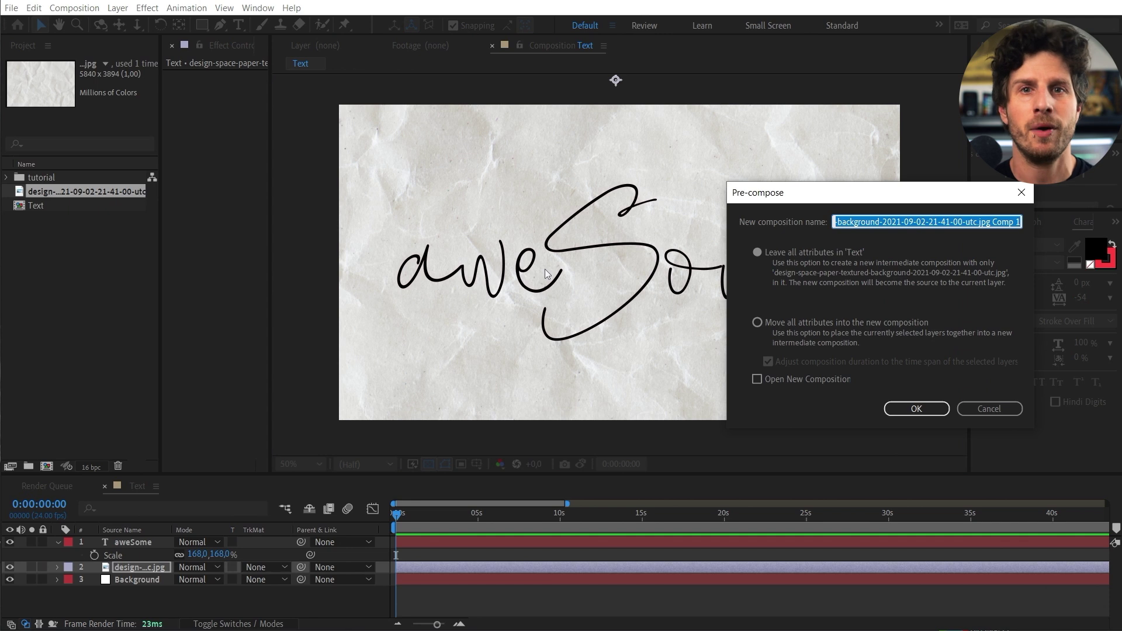
type("Paper Texture")
left_click(916, 408)
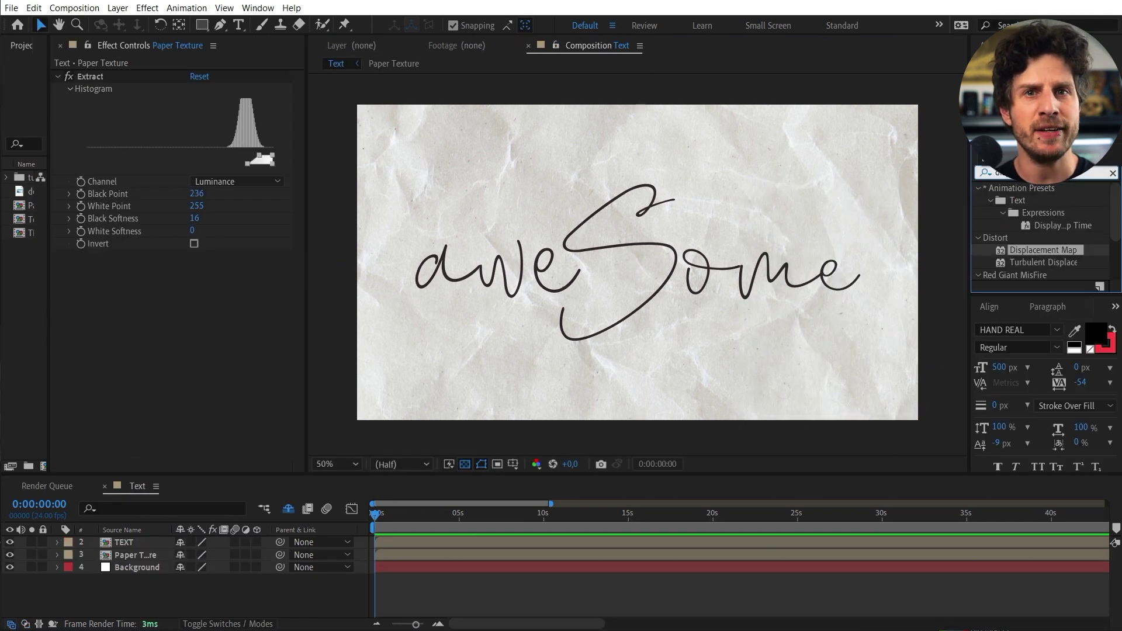
Add Displacement Map to TEXT using Paper Texture, with Lightness for horizontal and vertical displacement
left_click_drag(144, 565, 134, 542)
left_click(214, 88)
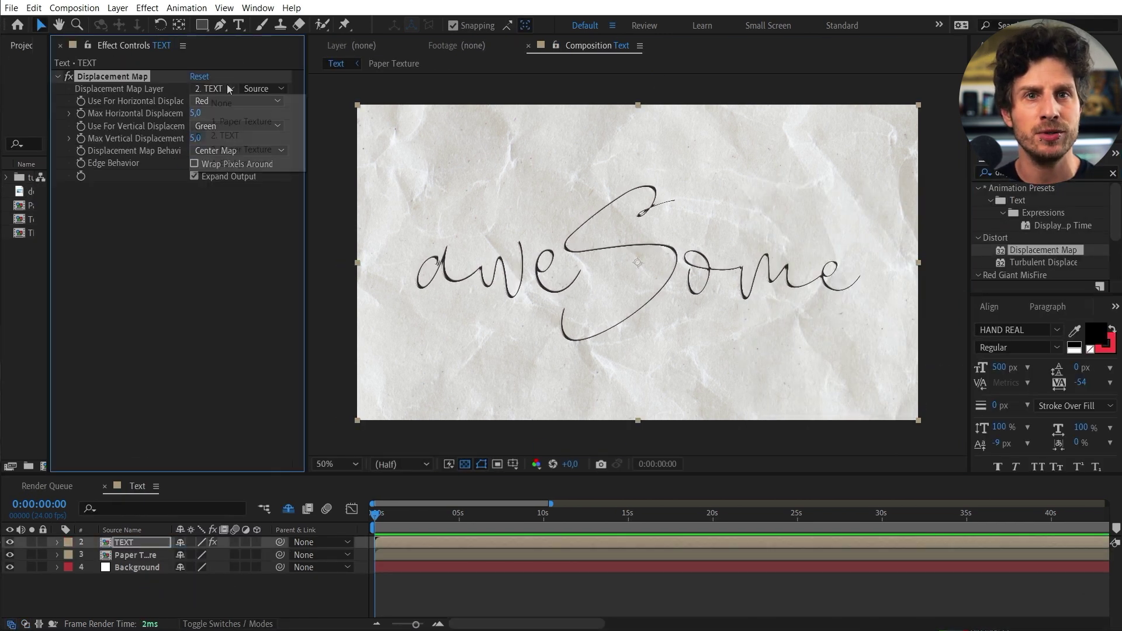
left_click(236, 147)
left_click(283, 102)
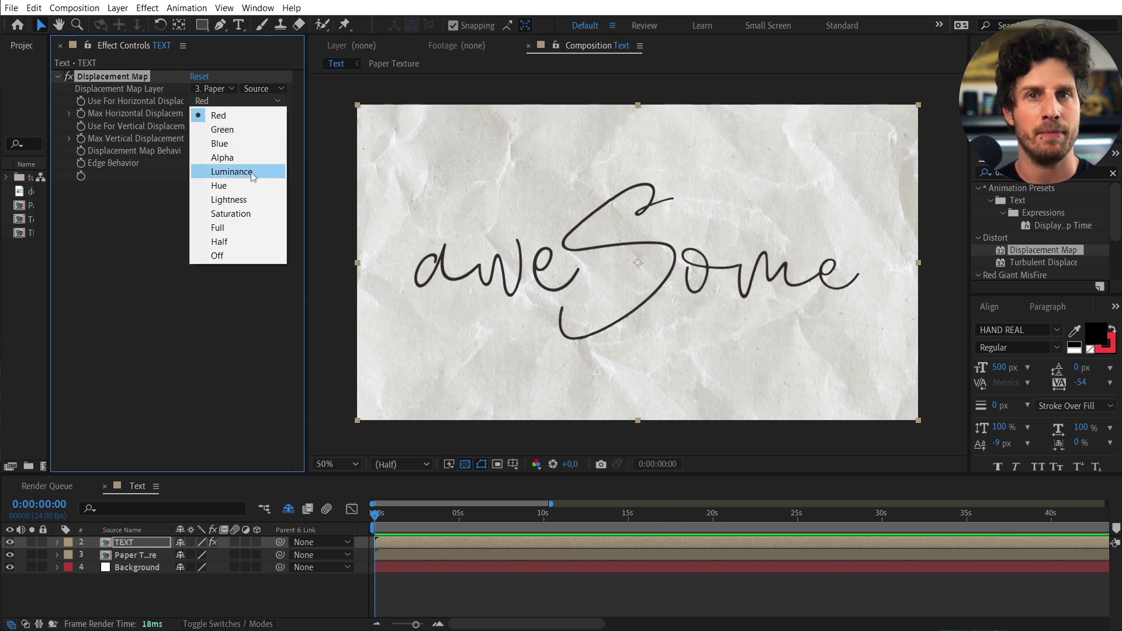
left_click(247, 205)
left_click(234, 125)
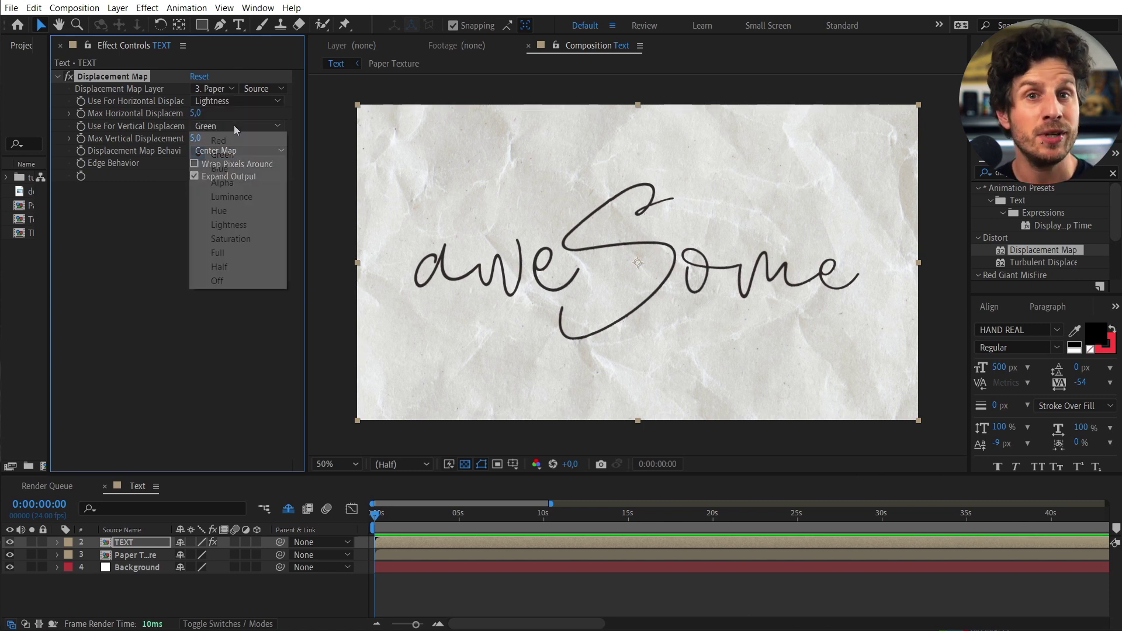
left_click(234, 225)
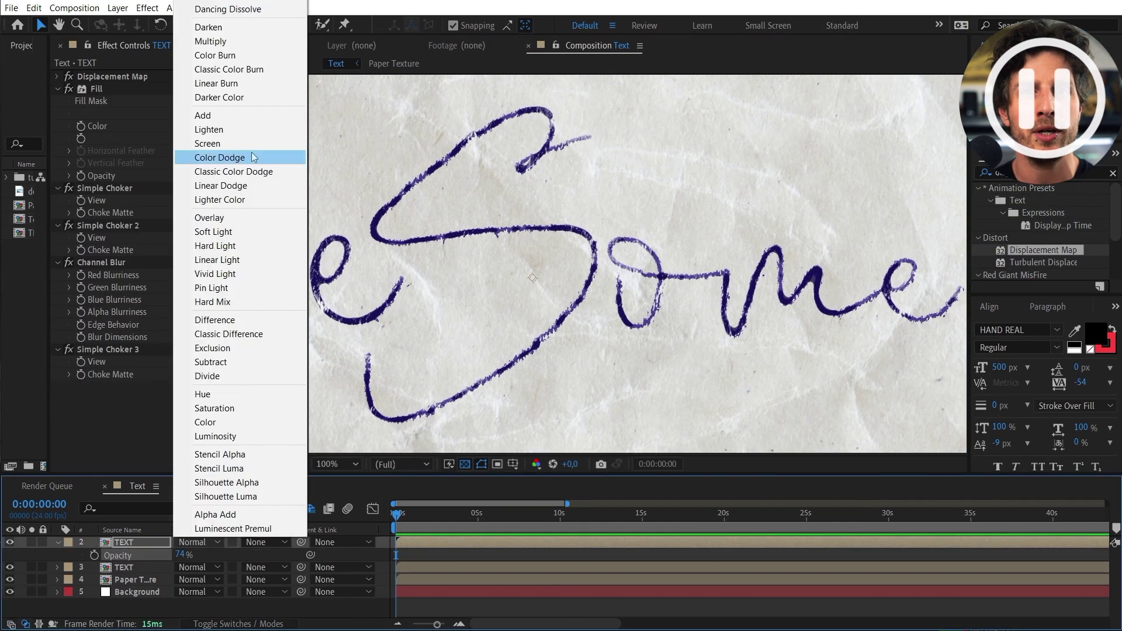
Open the TEXT layer's blend mode options and delete the white Background layer
key("Escape")
left_click(198, 541)
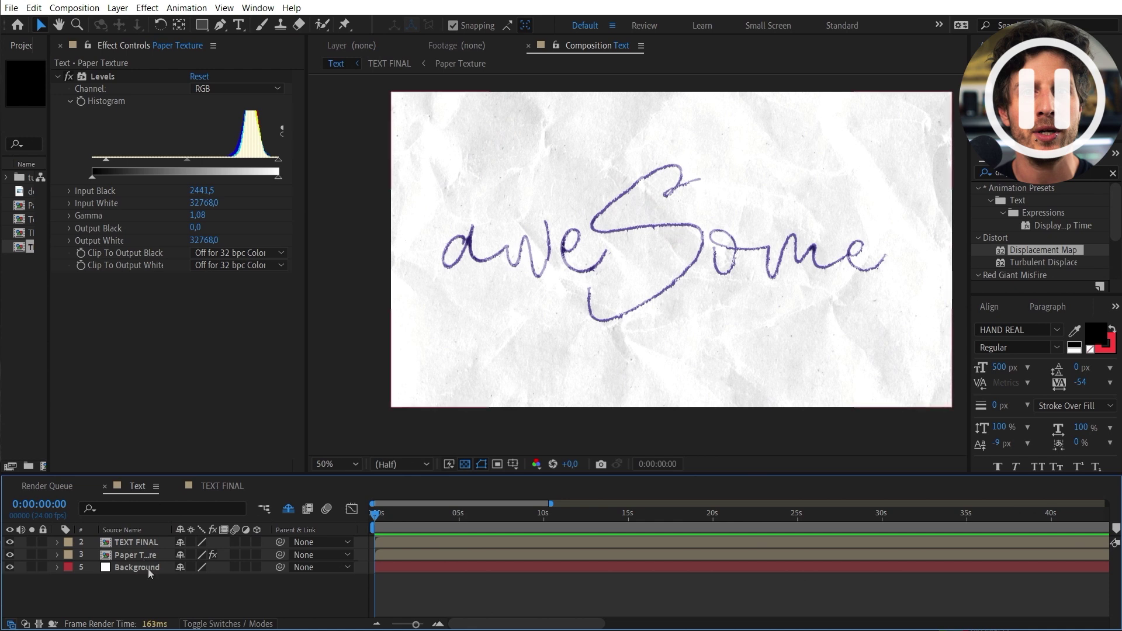
left_click(149, 567)
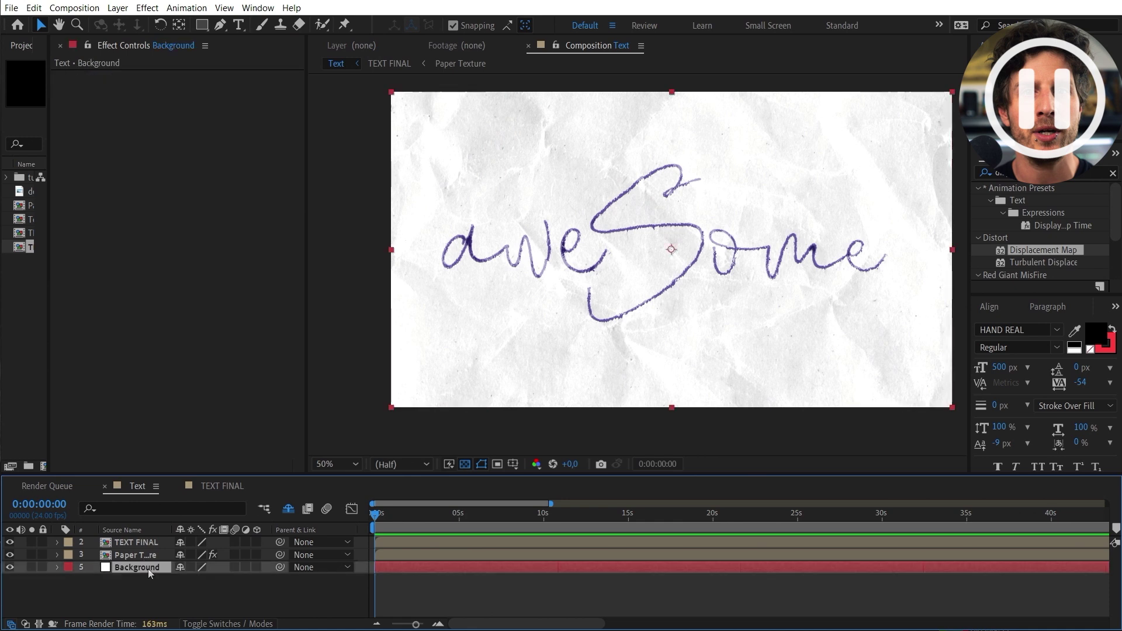
key("Delete")
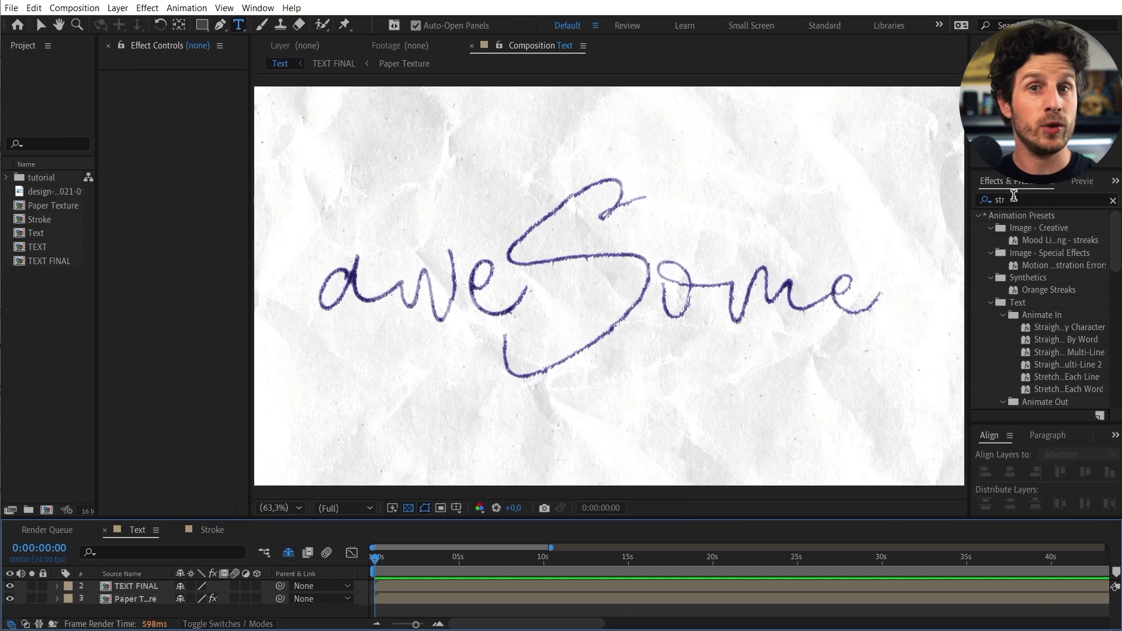
Clear the old term from the Effects & Presets search
double_click(1013, 199)
key("BackSpace")
left_click(142, 531)
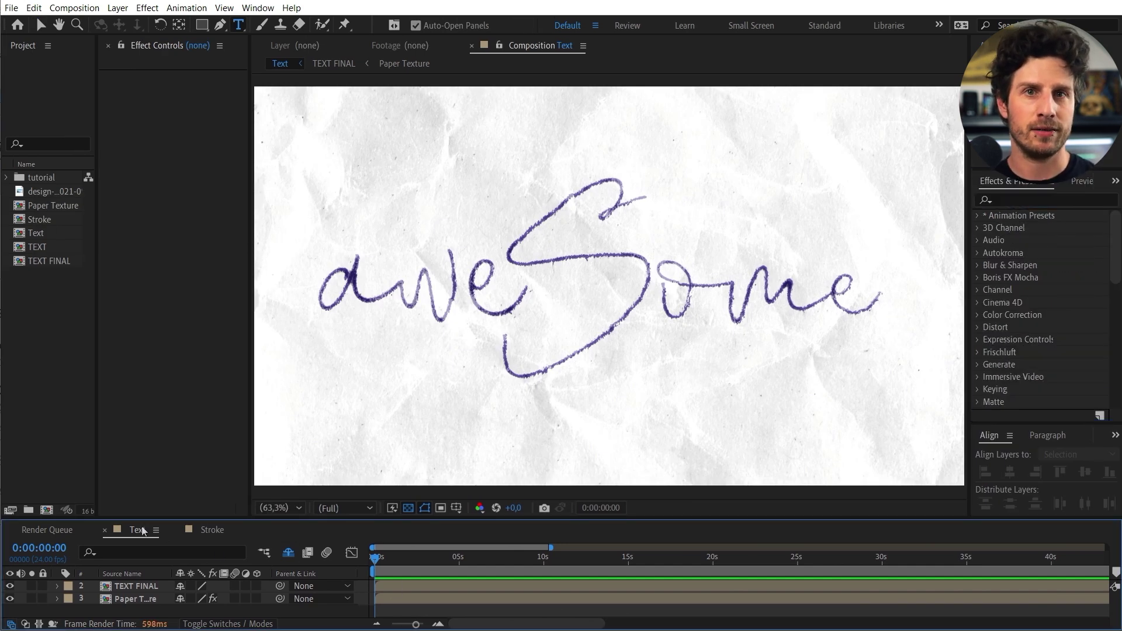
In the Stroke composition, apply the Stroke effect to the text layer
left_click(212, 531)
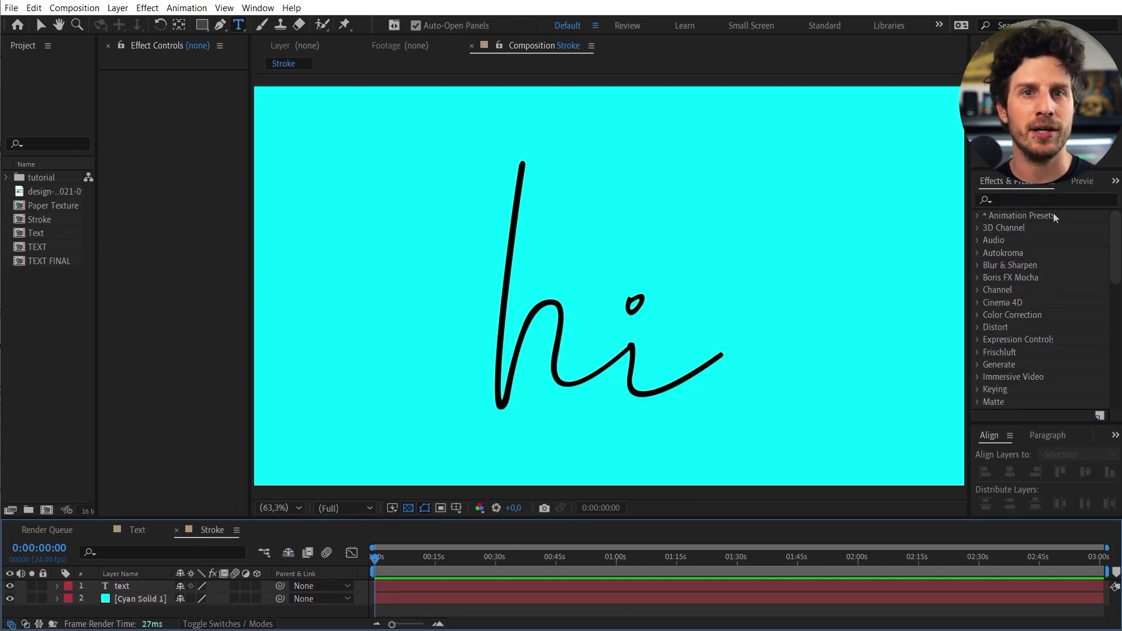
left_click(1040, 199)
type("stroke")
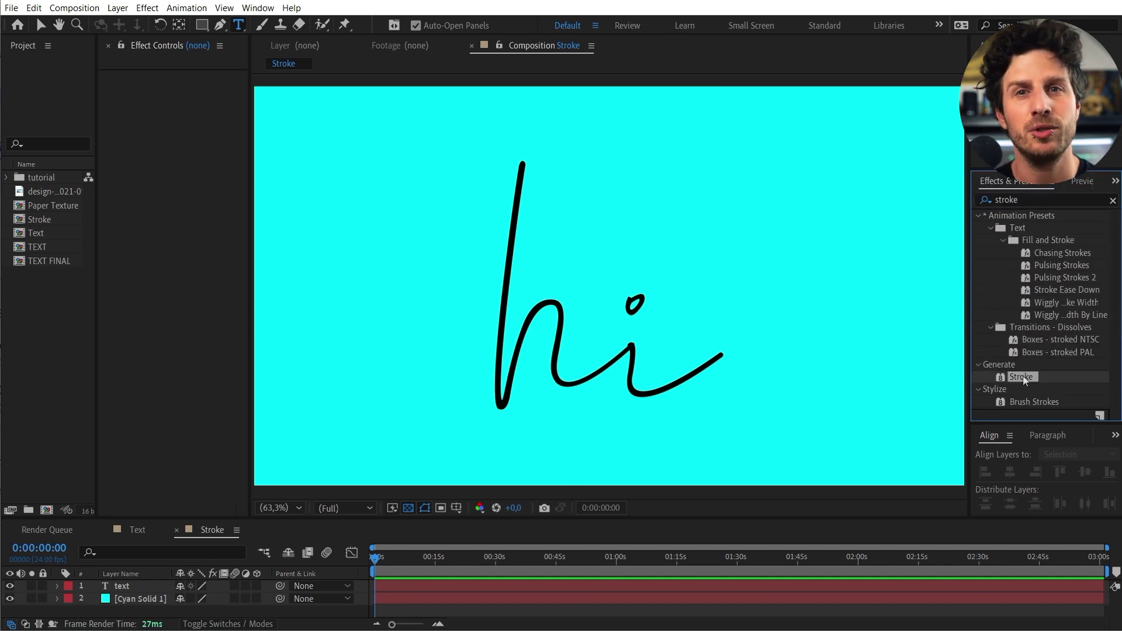
mouse_move(1024, 380)
left_mouse_down()
mouse_move(146, 608)
mouse_move(140, 587)
left_mouse_up()
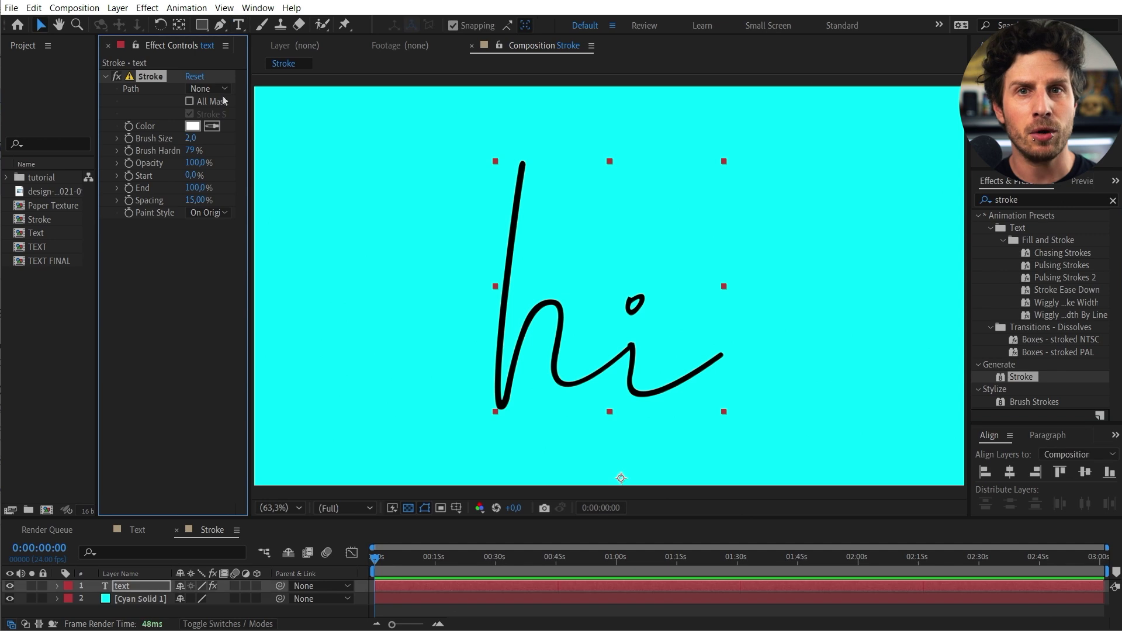
left_click_drag(250, 138, 286, 138)
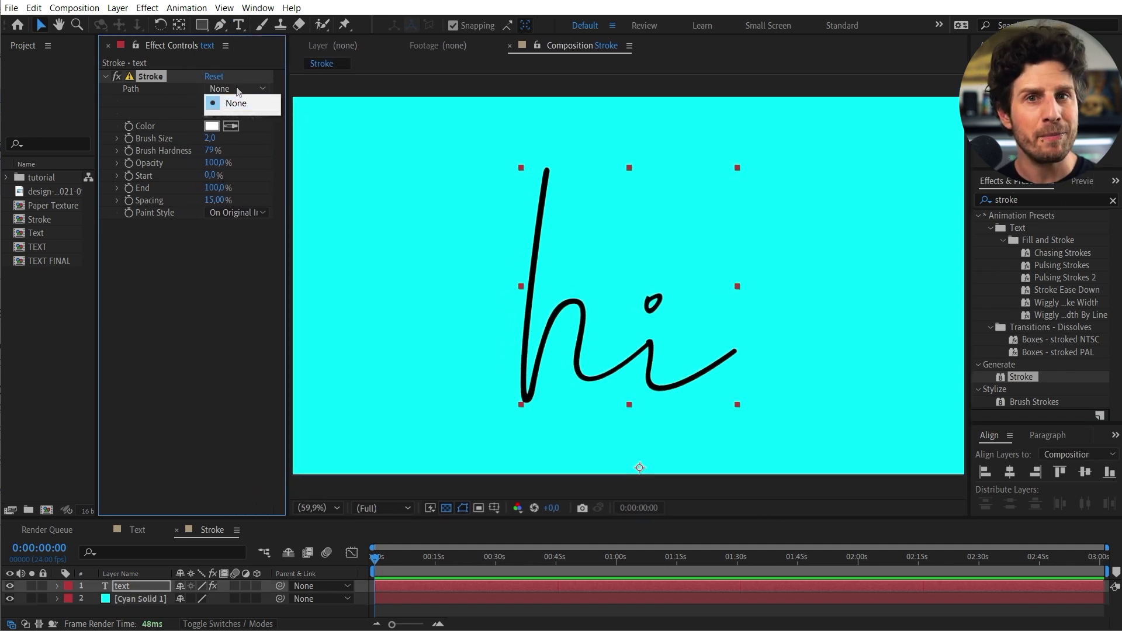
Trace a Pen path down the h stem and over its arch
left_click(221, 28)
left_click(548, 151)
left_click(538, 231)
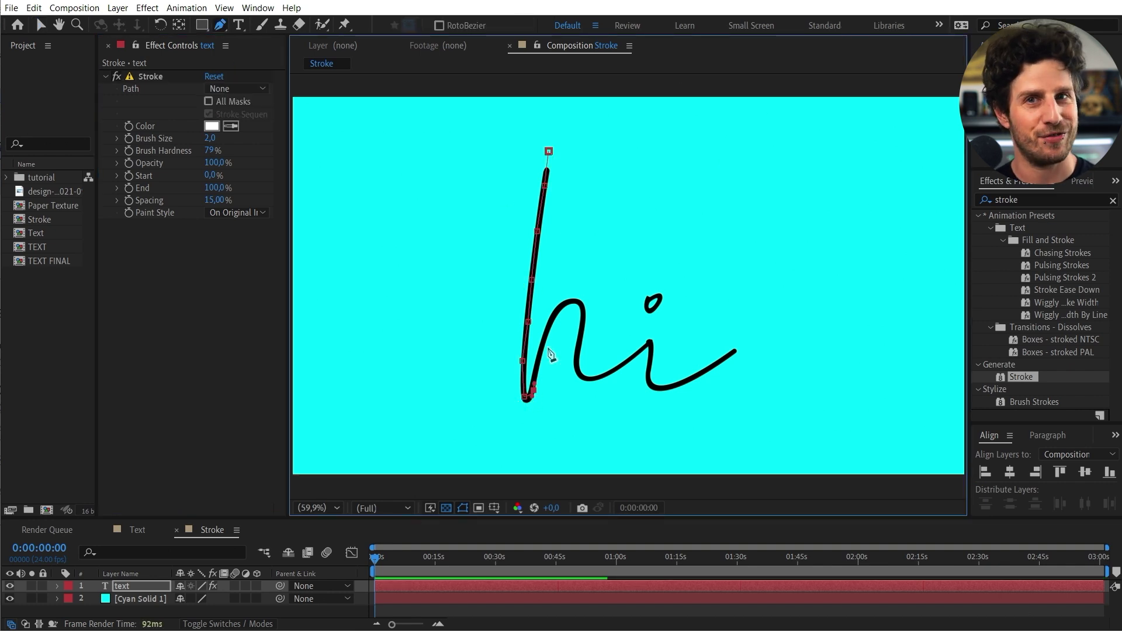
scroll(556, 363, "up", 2)
left_click_drag(431, 292, 459, 257)
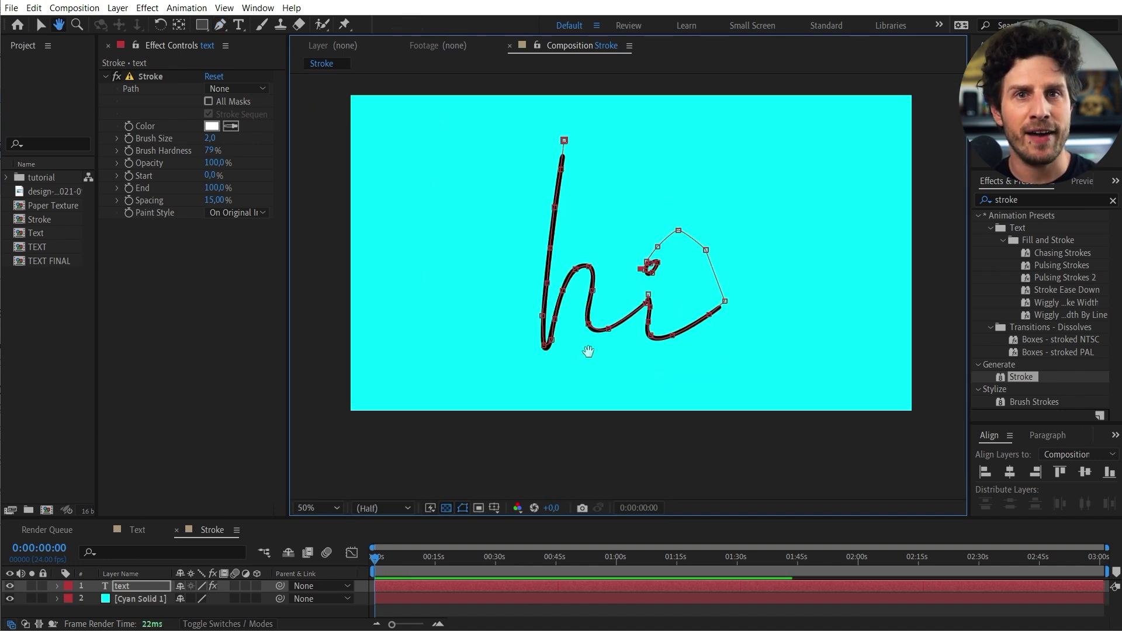
Keep Paint Style on Original Image, thicken the brush to size 13, and zoom out
left_click_drag(288, 219, 337, 219)
left_click(306, 214)
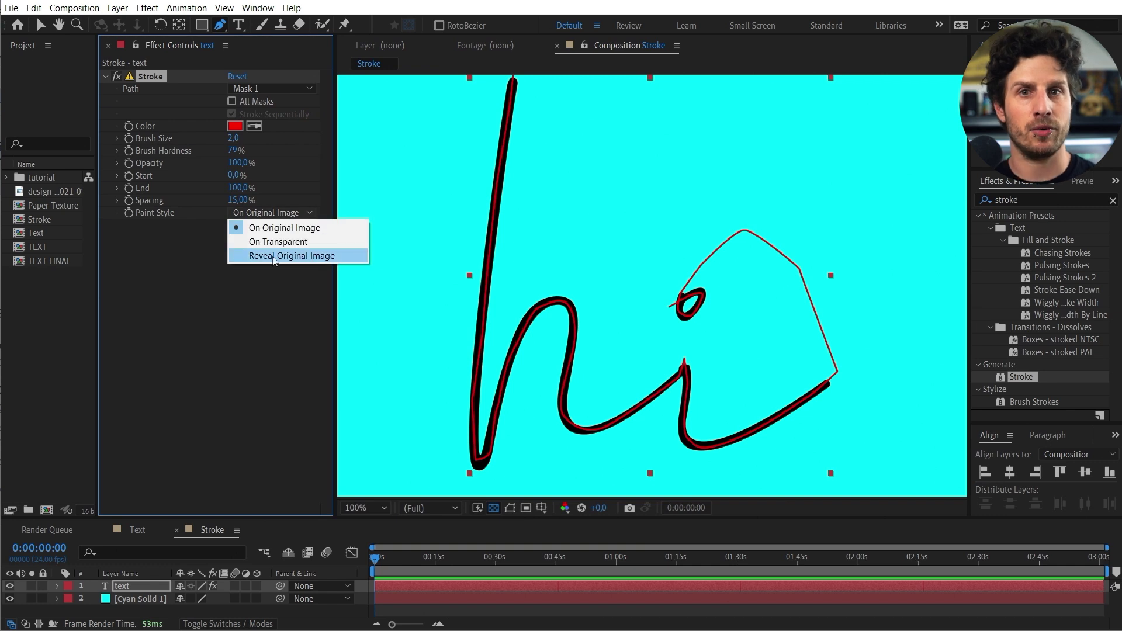
left_click(276, 233)
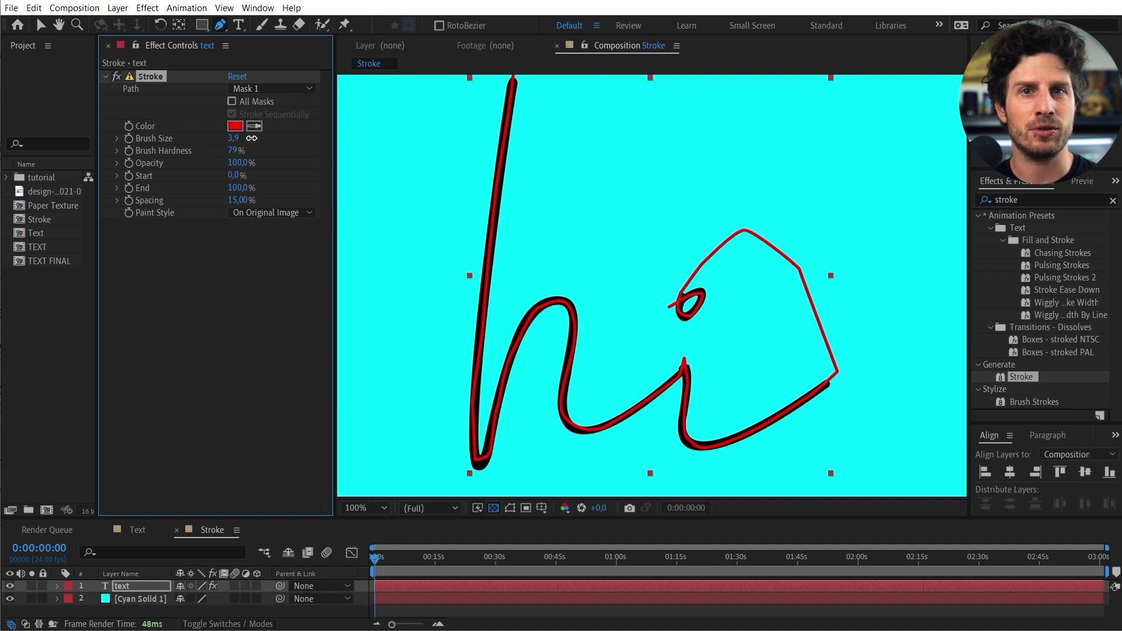
left_click_drag(280, 137, 308, 132)
key("comma")
key("comma")
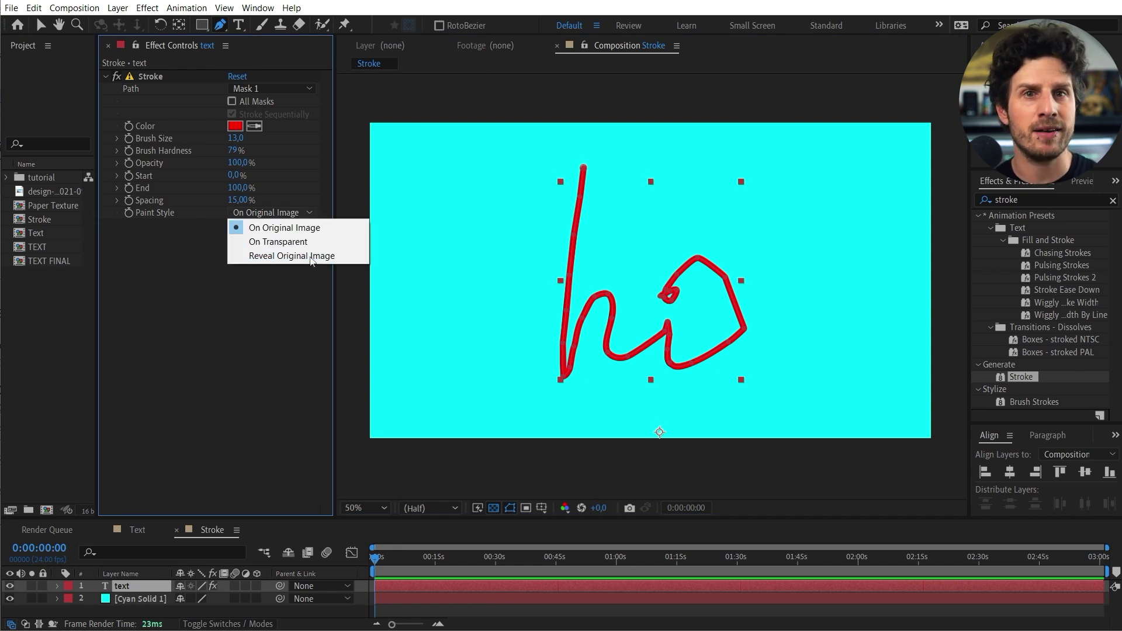
Set the stroke to Reveal Original Image and drag End so the hi draws about halfway
left_click(311, 257)
left_click_drag(332, 301, 291, 300)
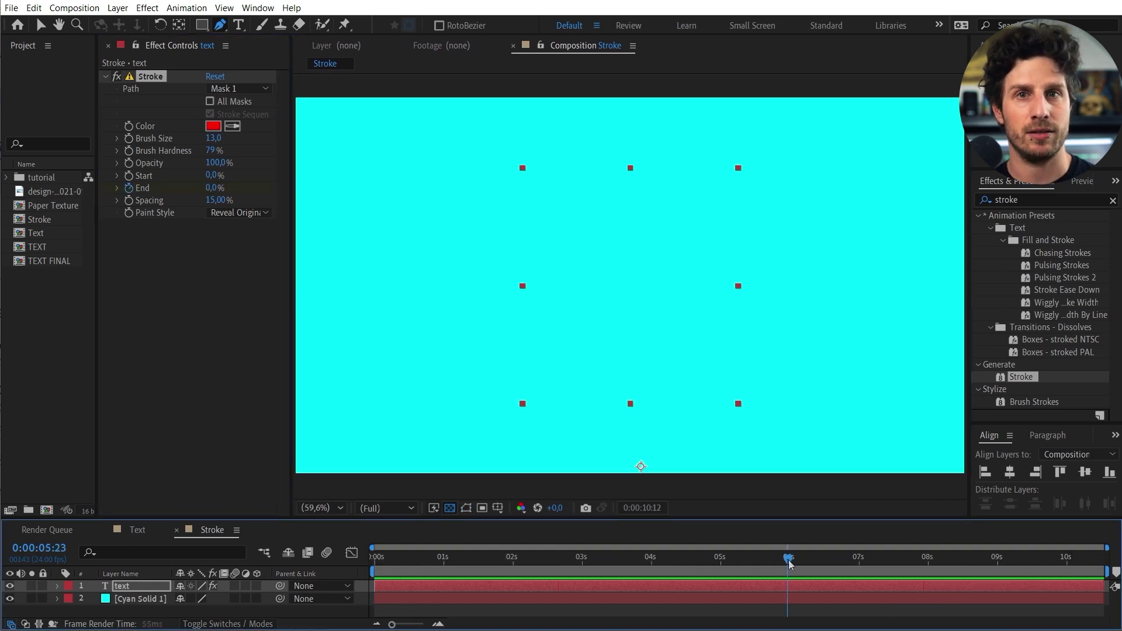
left_click_drag(209, 191, 257, 191)
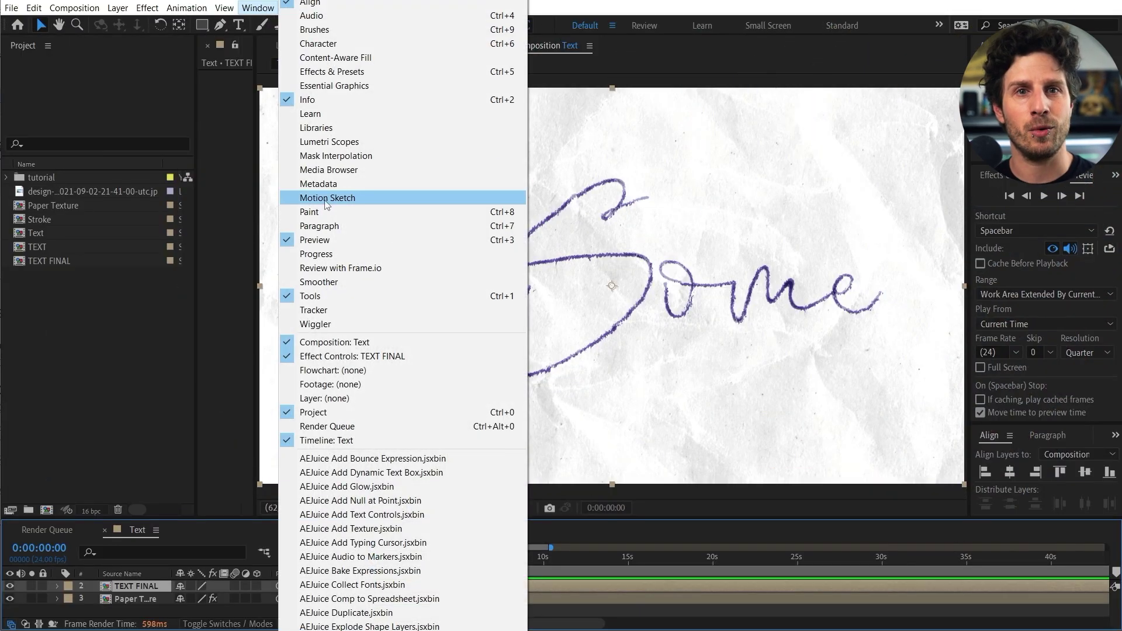
Open Motion Sketch, then add a new Null Object layer renamed Motion
left_click(347, 199)
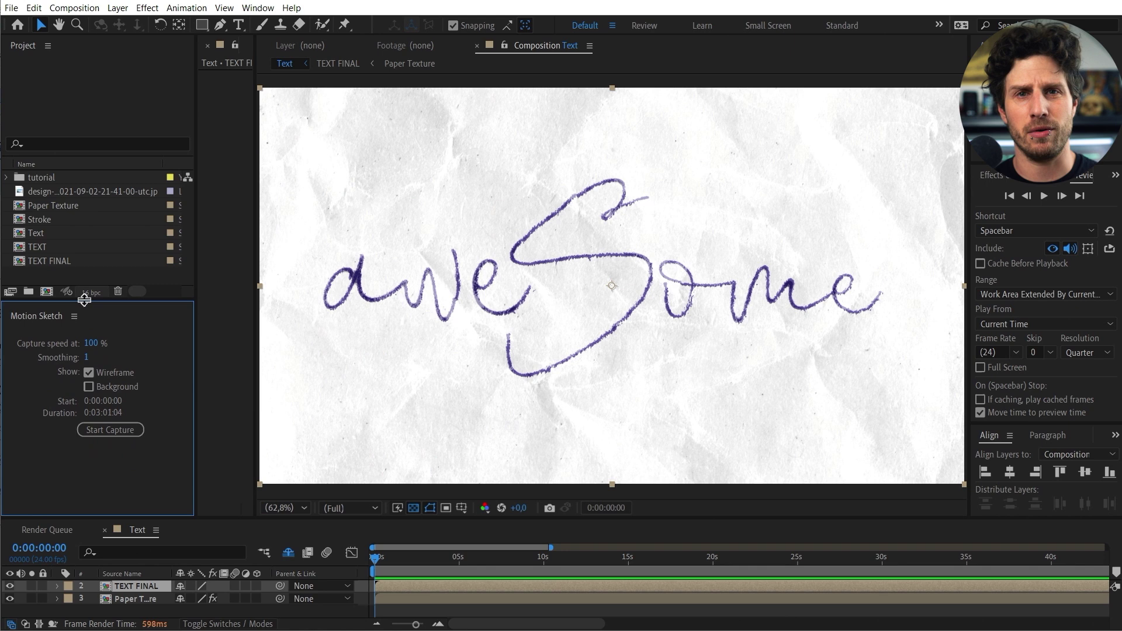
left_click_drag(84, 300, 84, 293)
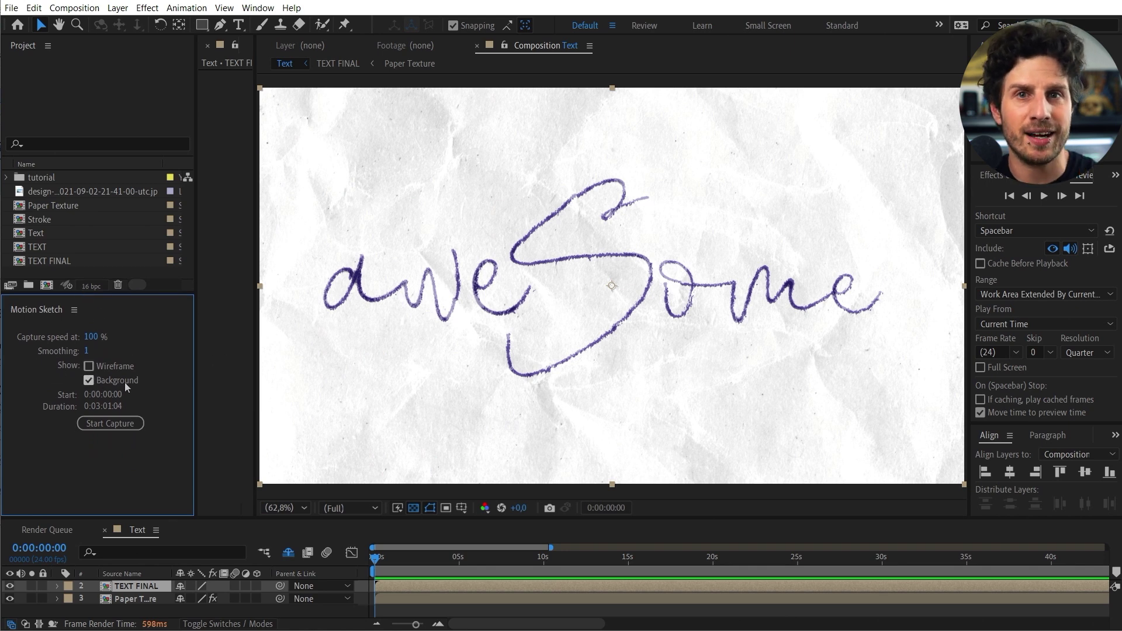
left_click(117, 7)
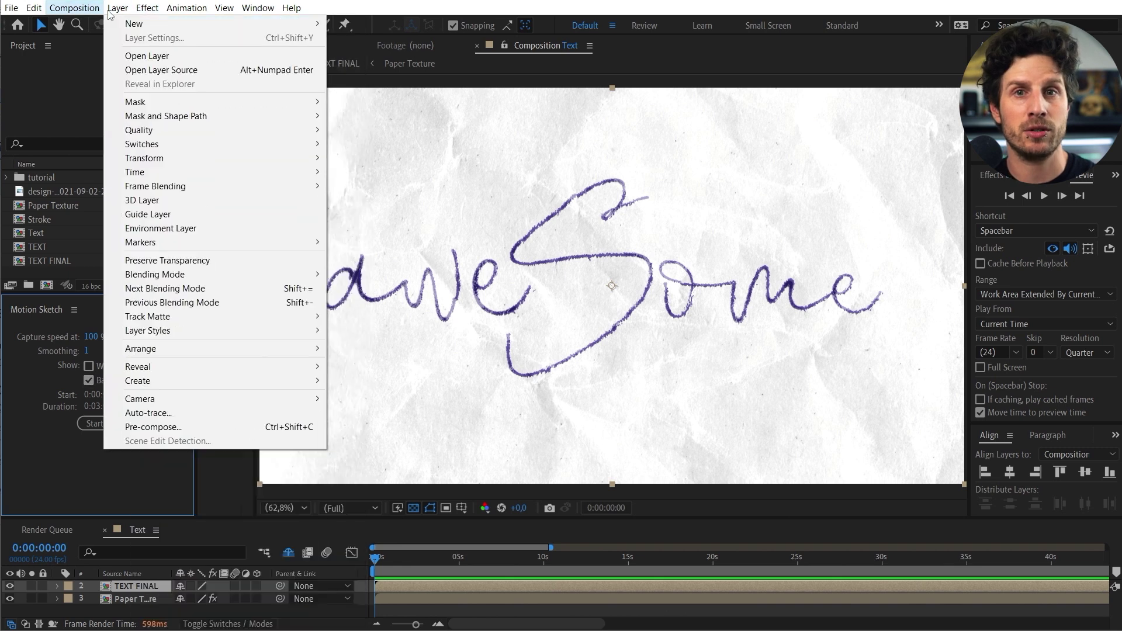
mouse_move(175, 23)
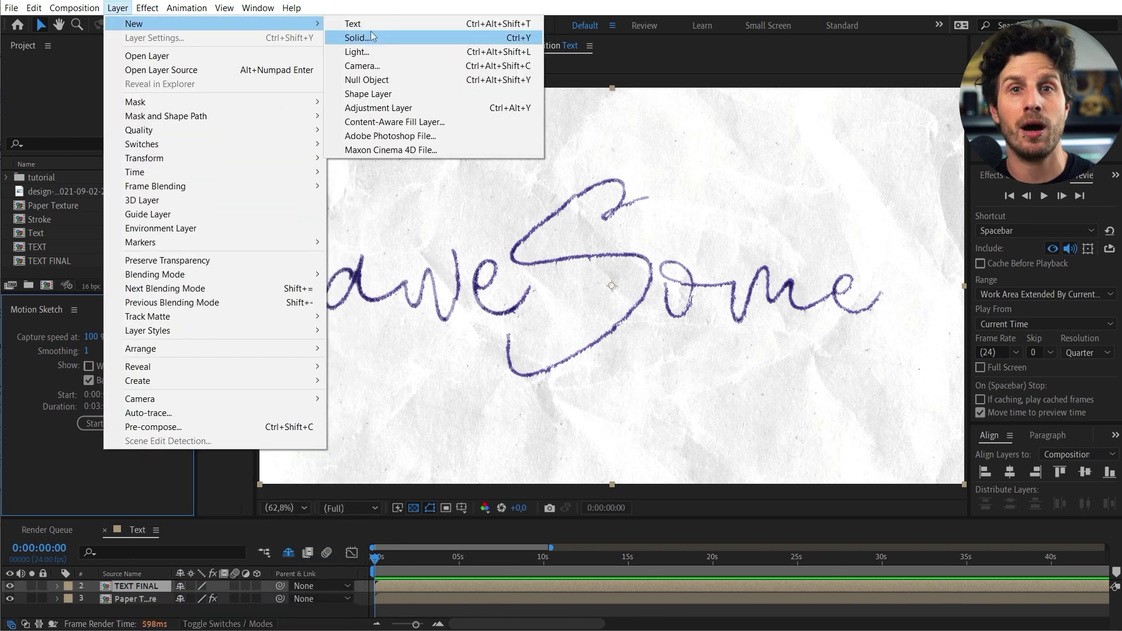
left_click(373, 79)
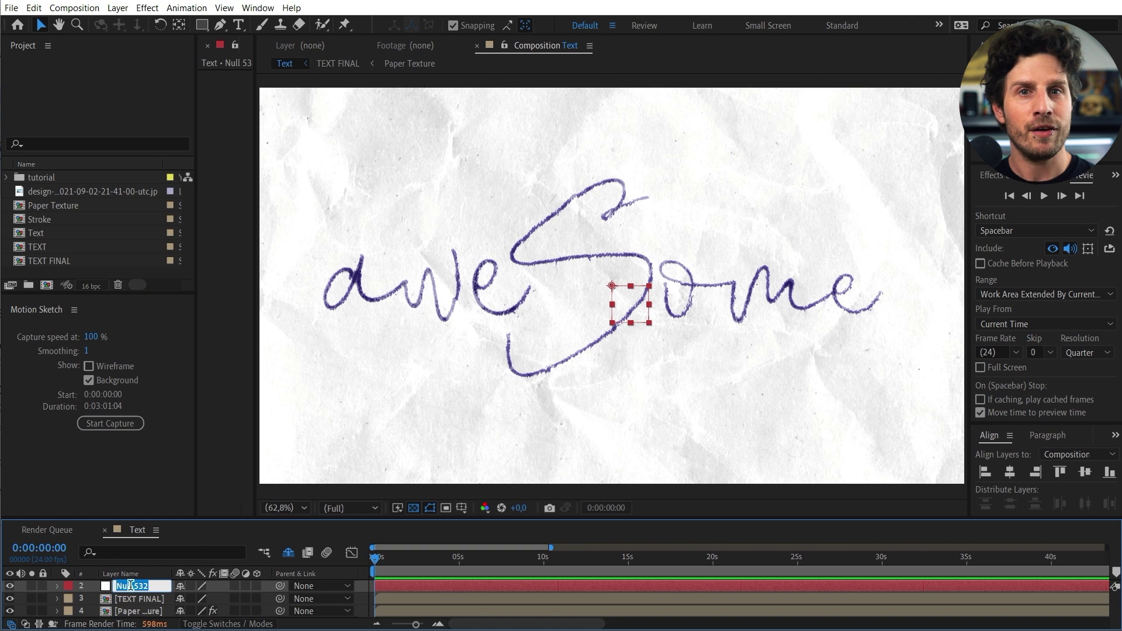
key("Return")
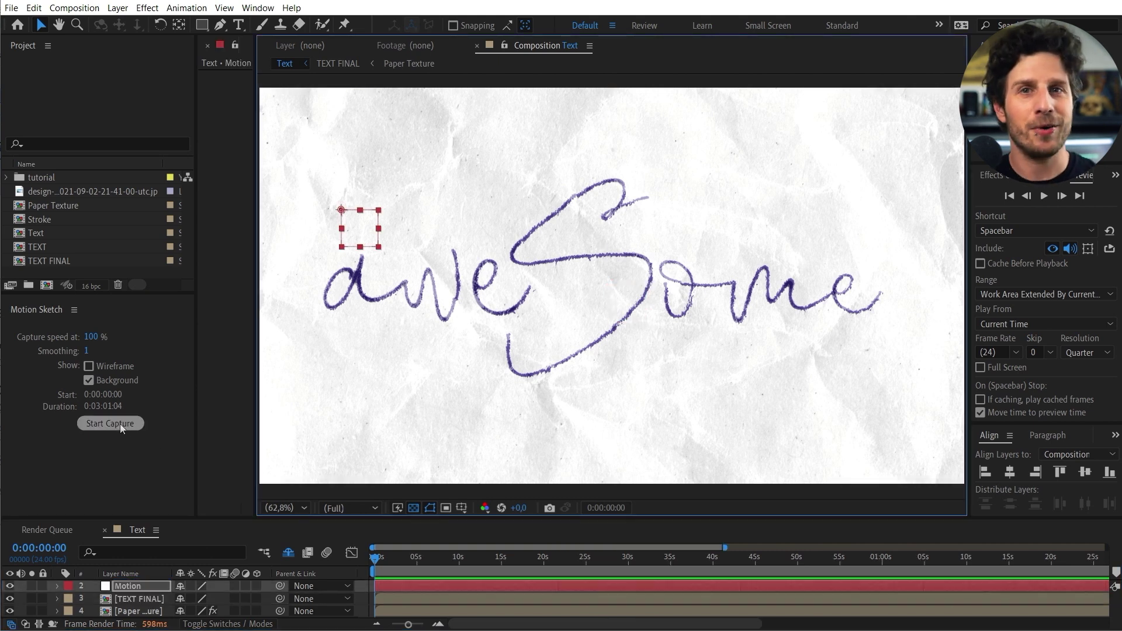
Start Capture and drag the Motion null along the aweSome lettering to record Position keyframes
left_click(120, 423)
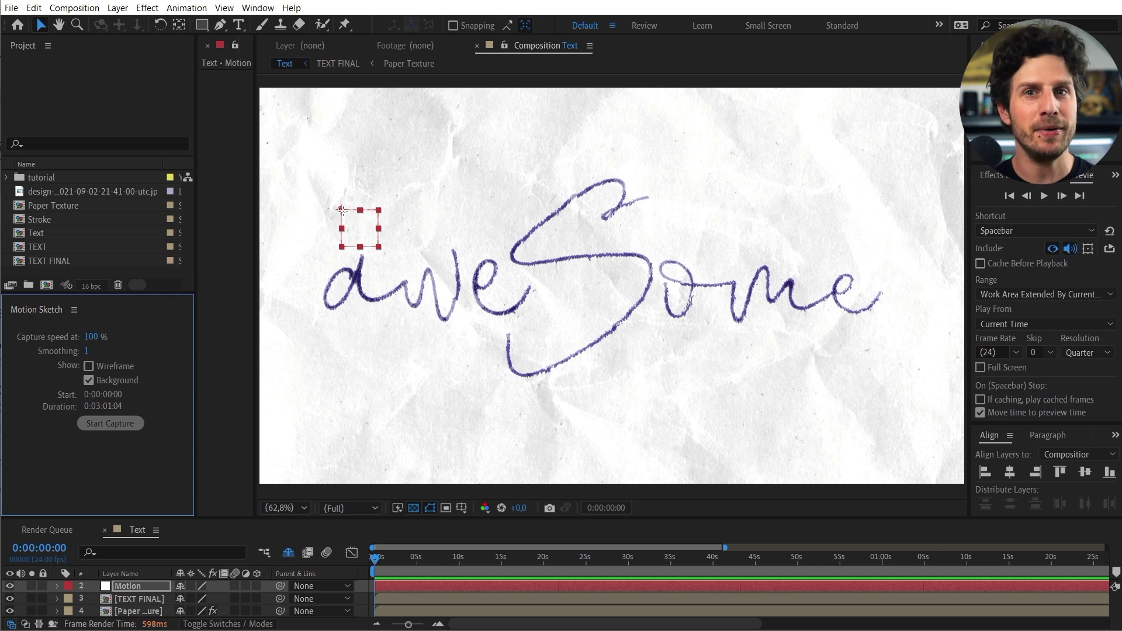
left_click_drag(345, 231, 365, 265)
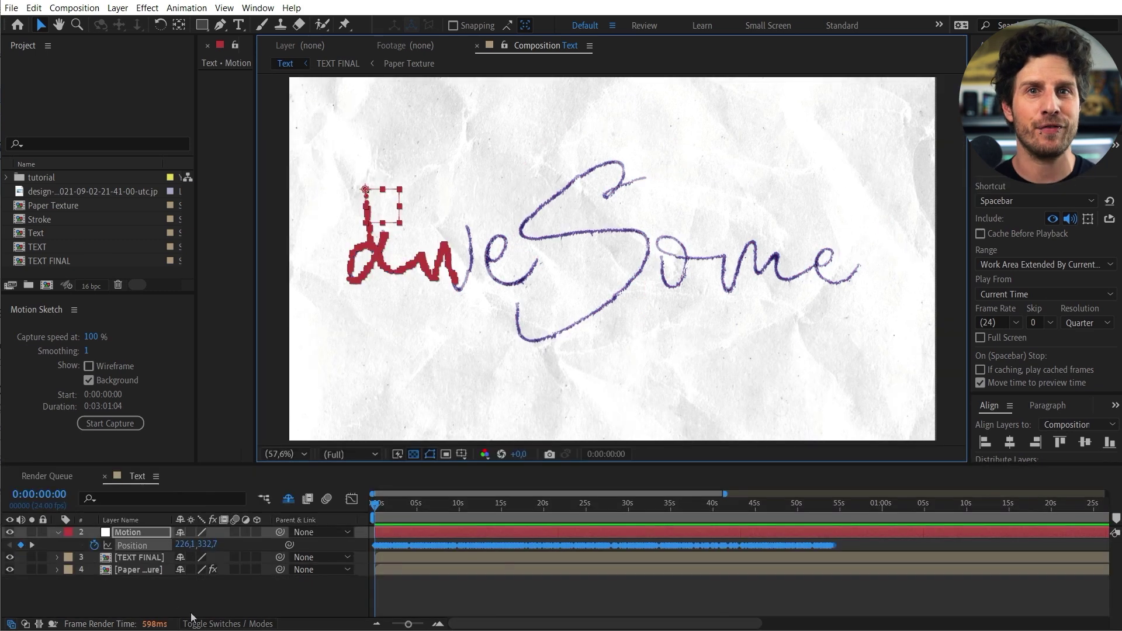
key("equal")
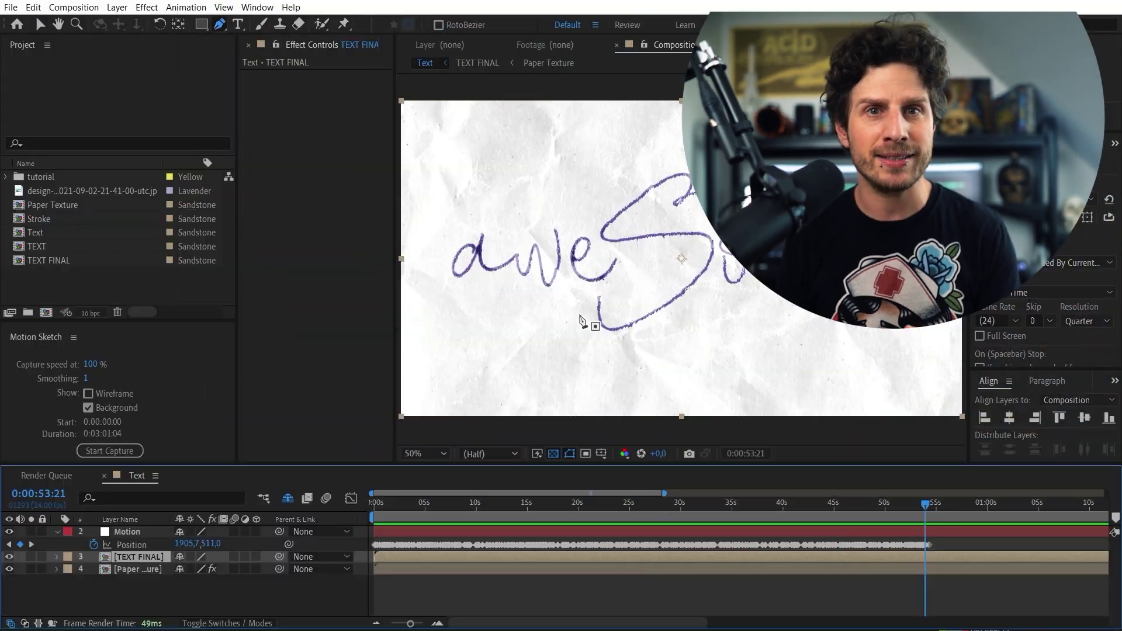
Start Mask 1 on TEXT FINAL, copy Motion's Position keyframes, and select Mask Path for pasting
left_click(473, 195)
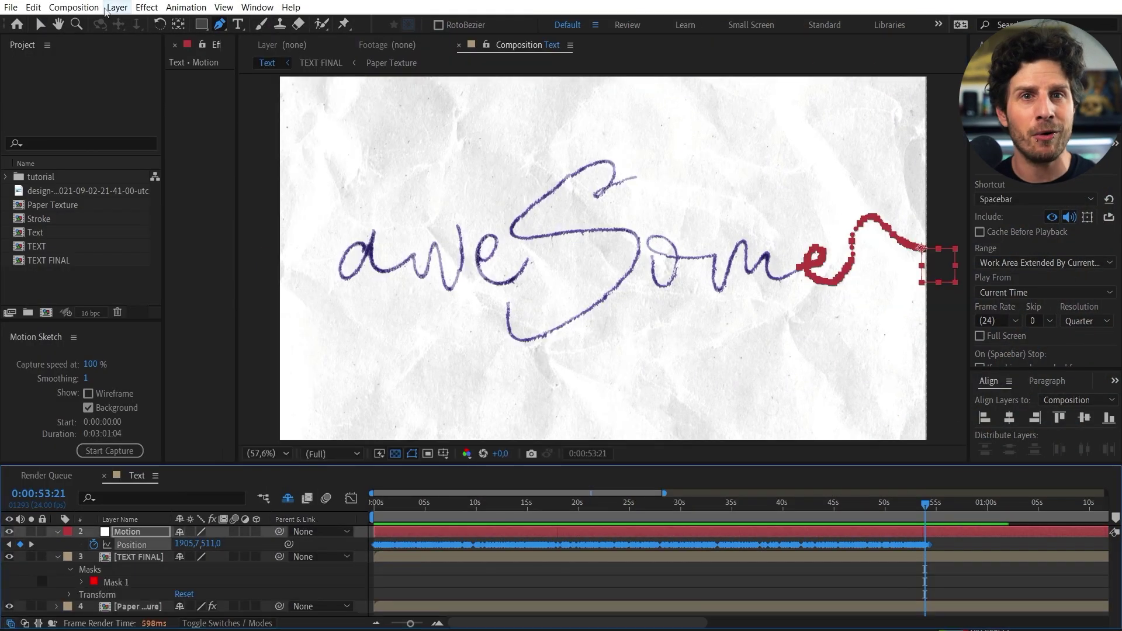
left_click(33, 7)
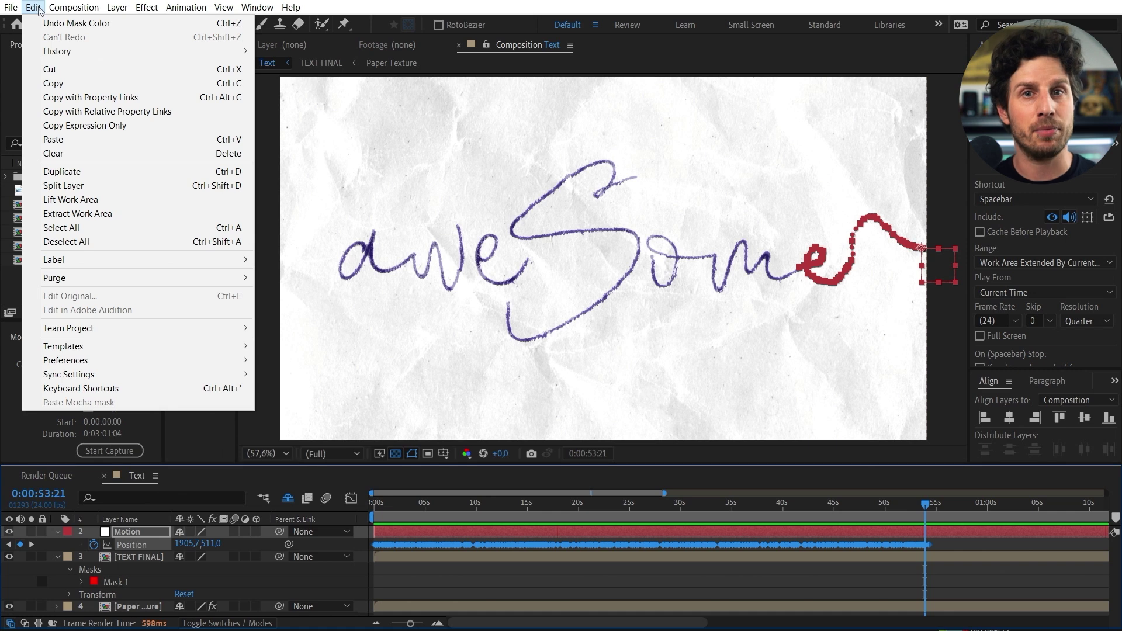
left_click(82, 89)
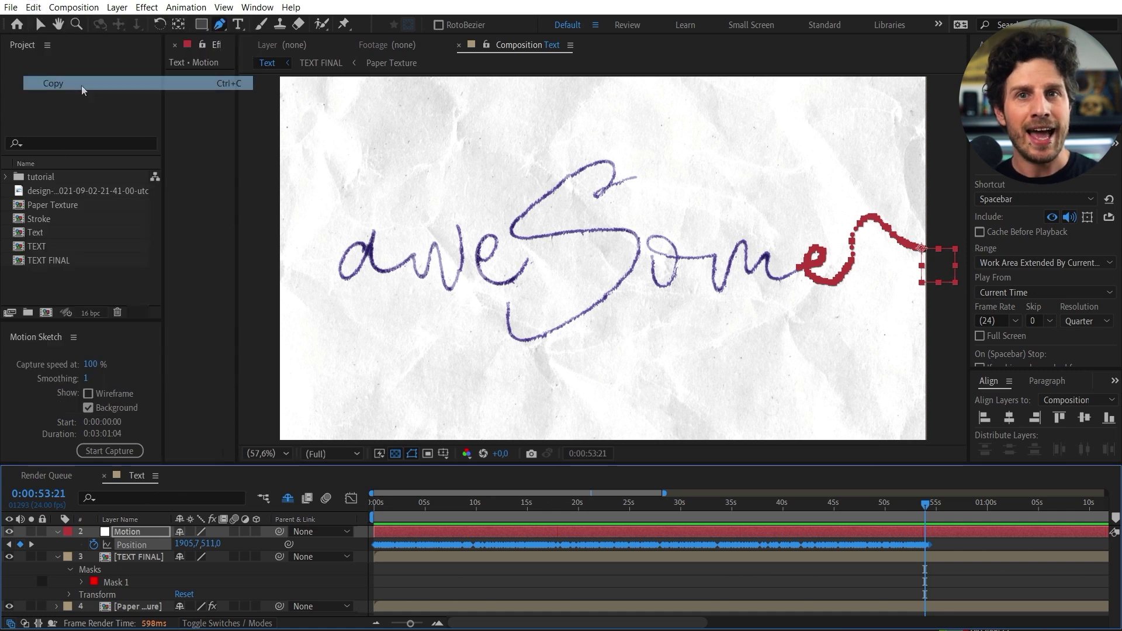
left_click(82, 583)
left_click(140, 574)
left_click(33, 7)
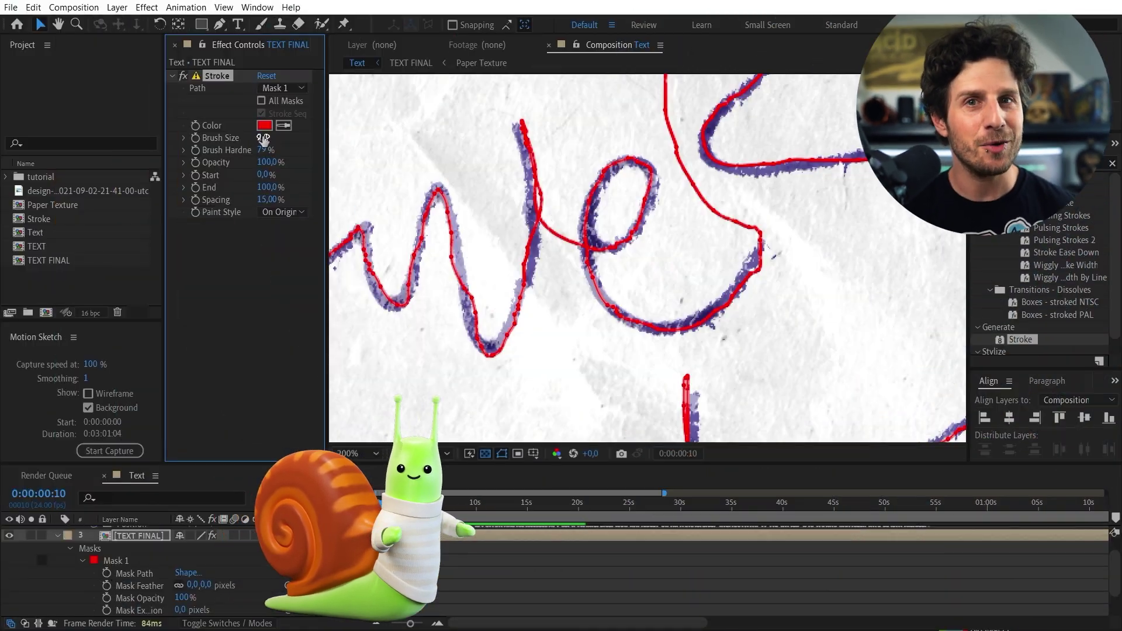
Raise the TEXT FINAL Stroke brush size to 13.9 and set Paint Style to Reveal Original Image
left_click_drag(262, 138, 298, 140)
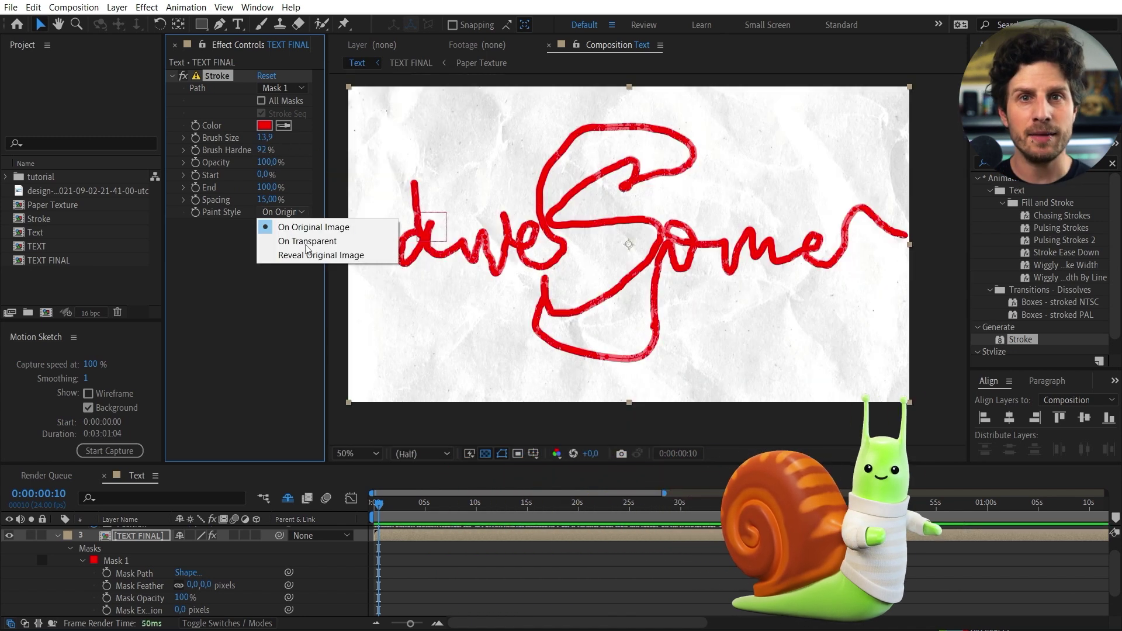
left_click(308, 255)
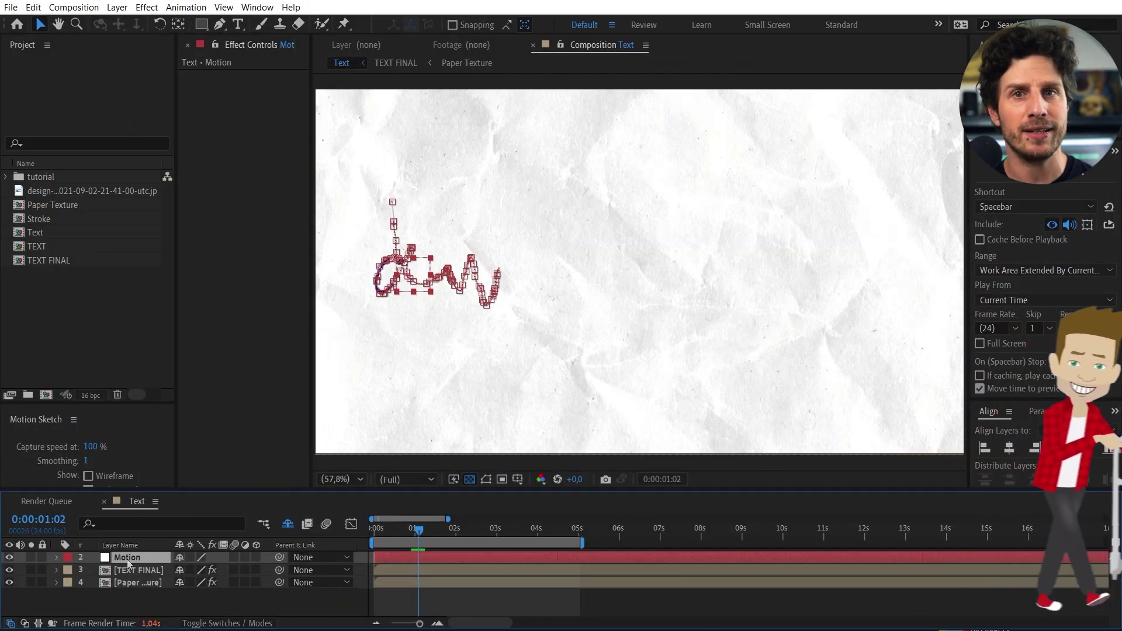
Duplicate Motion, pre-compose it with TEXT FINAL and Paper Texture as Handwriting, and enable 3D
key("ctrl+d")
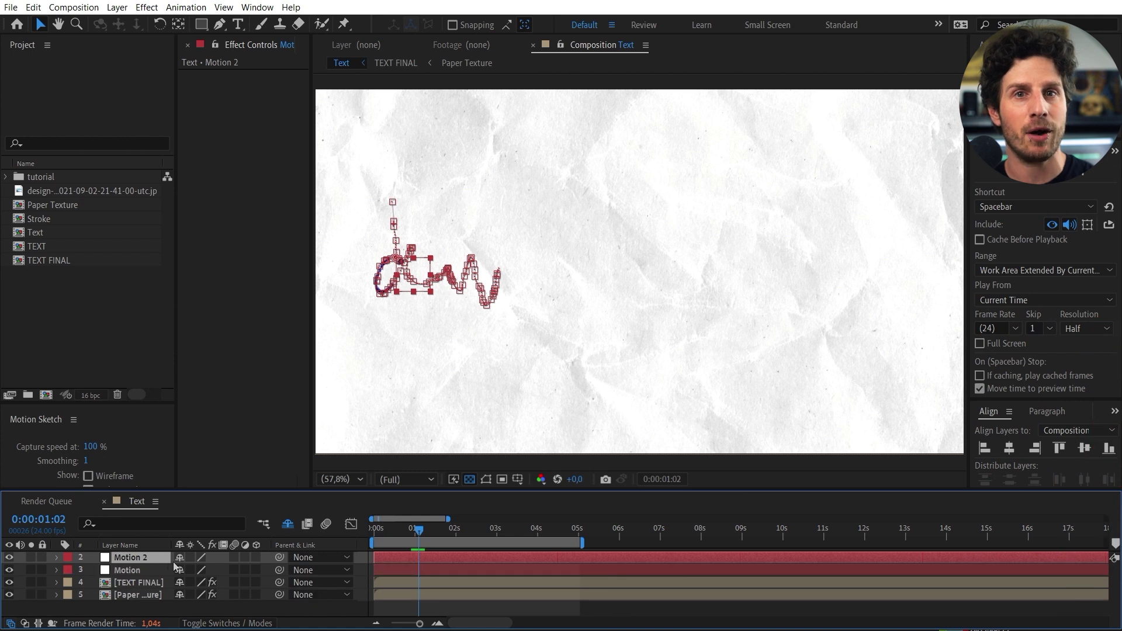
left_click(151, 585, "ctrl")
left_click(147, 595, "ctrl")
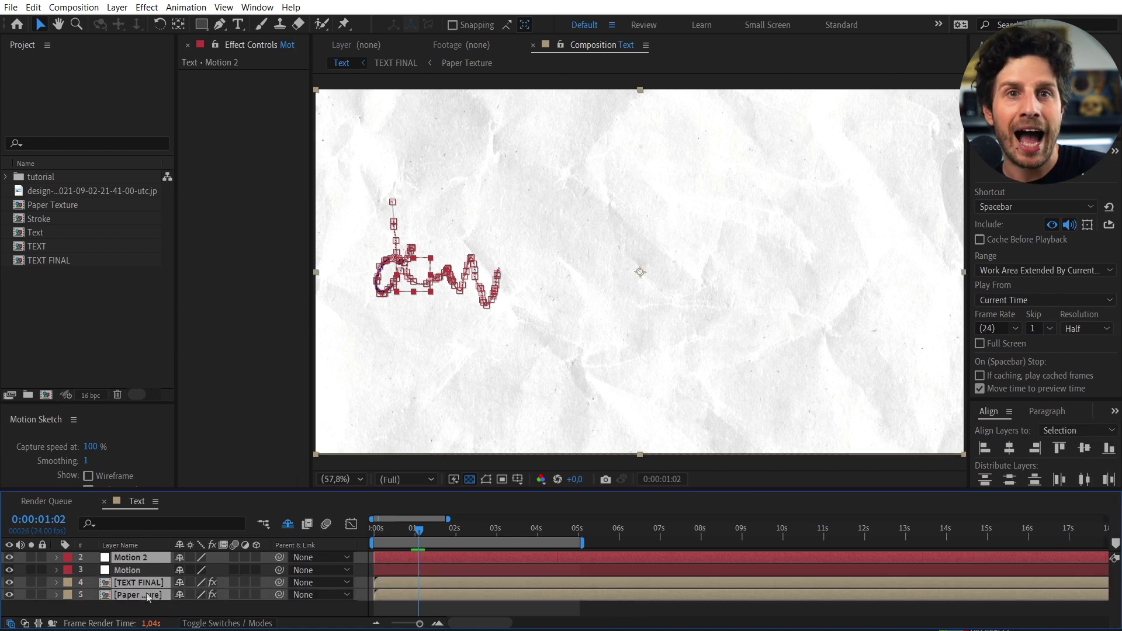
key("ctrl+shift+c")
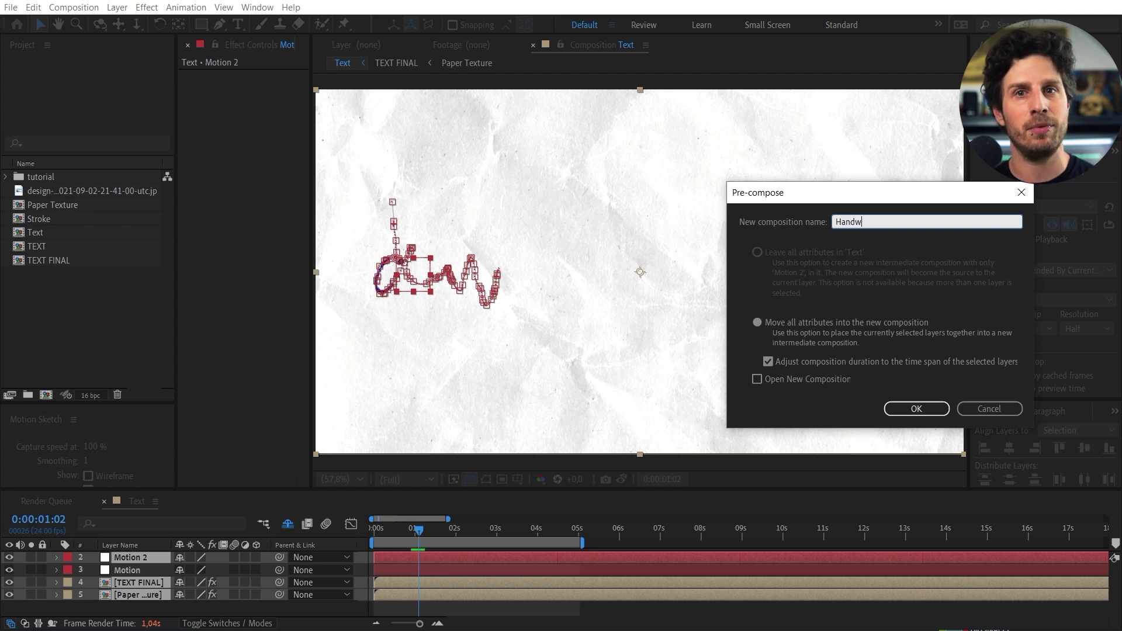
left_click(916, 409)
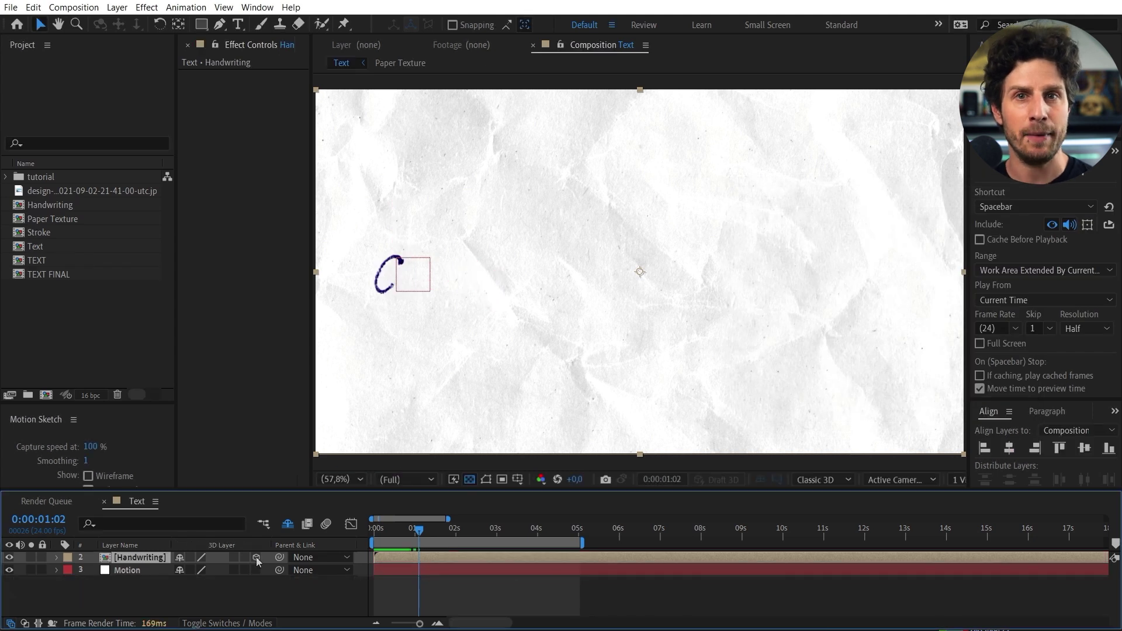
left_click(256, 558)
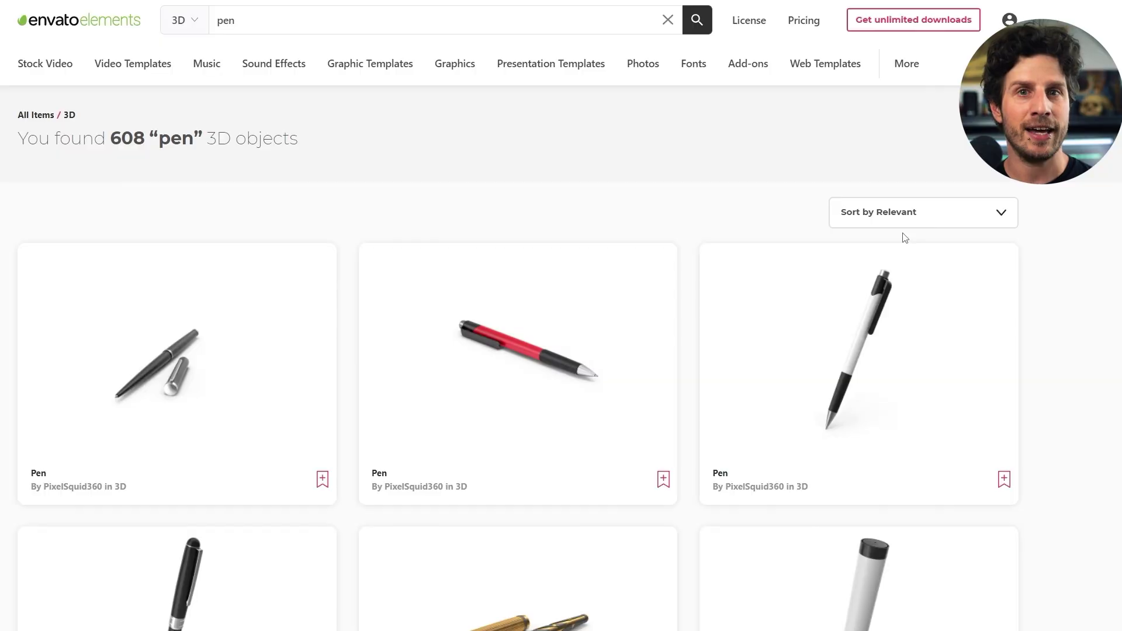
Open the Black Marker Pen 3D item and rotate it for a top-down view
scroll(903, 239, "down", 3)
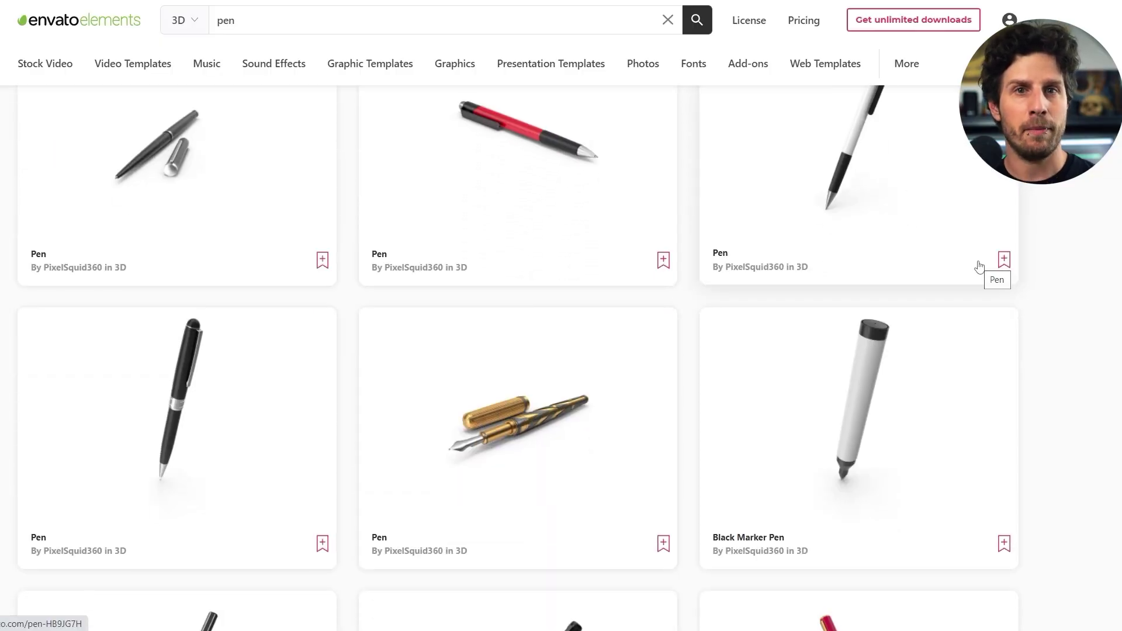
left_click(853, 409)
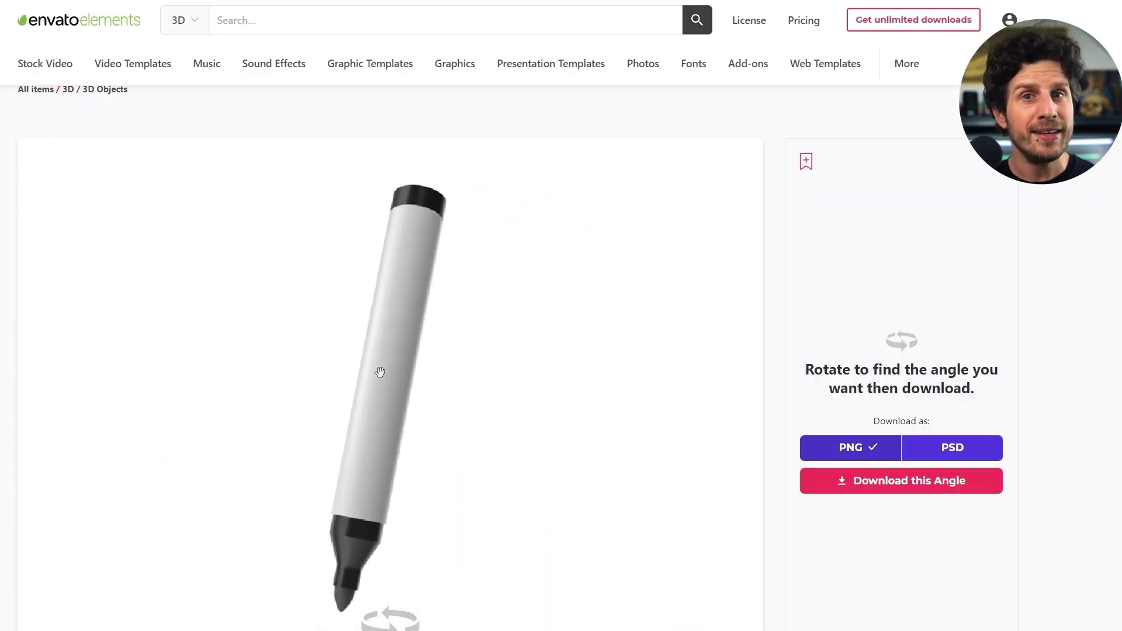
mouse_move(380, 372)
left_mouse_down()
mouse_move(368, 378)
mouse_move(379, 402)
mouse_move(380, 375)
left_mouse_up()
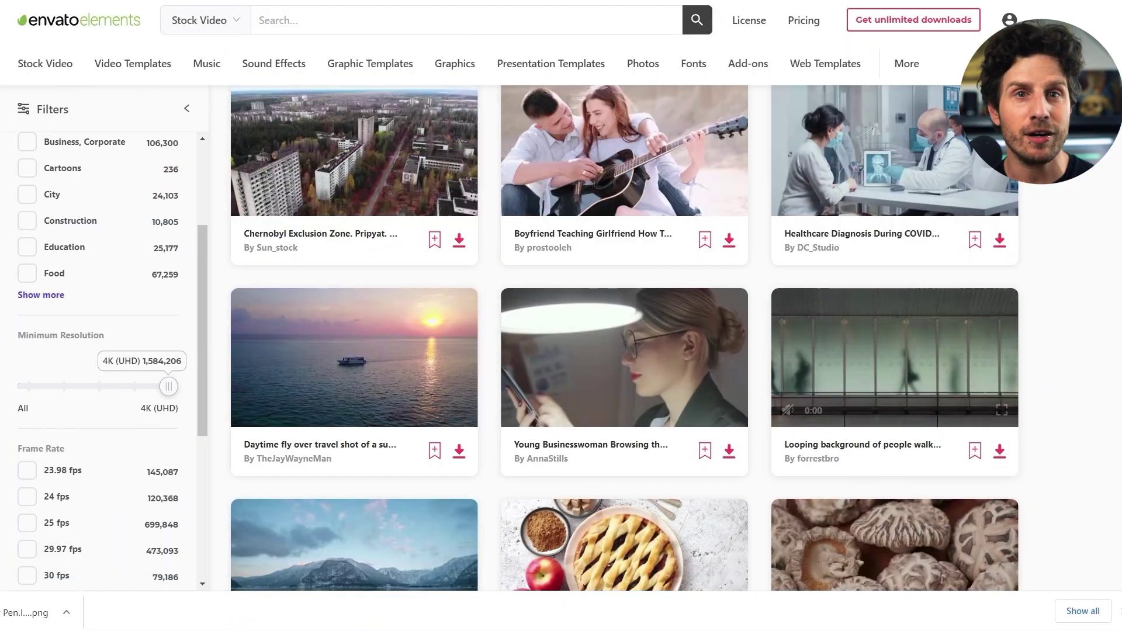
Scroll through the Envato Elements results
scroll(624, 337, "up", 5)
scroll(624, 337, "down", 4)
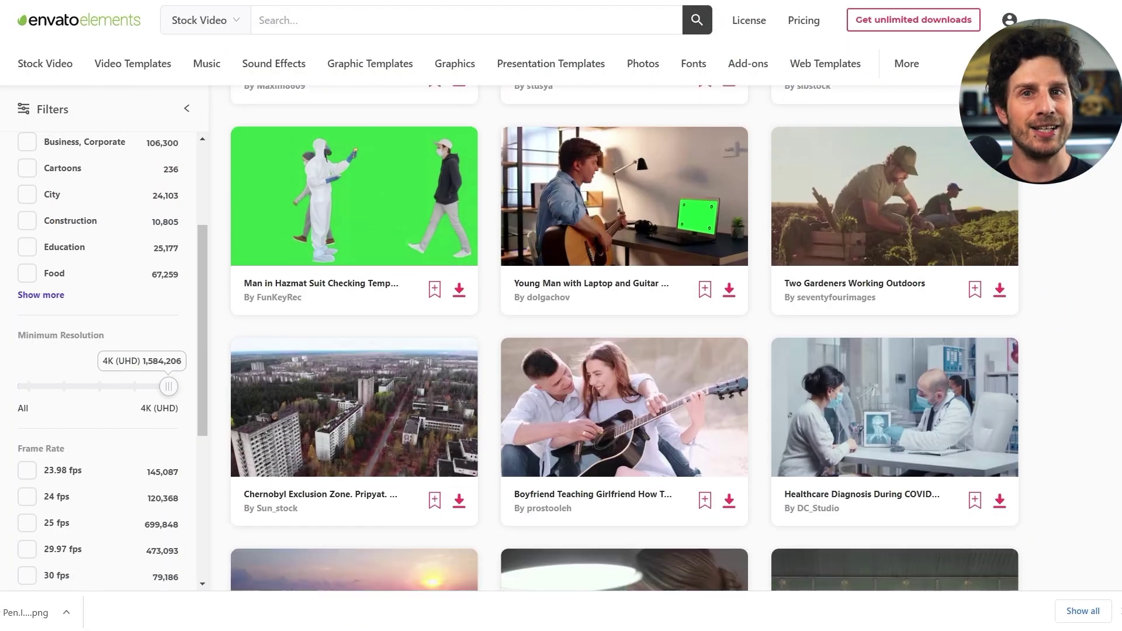
scroll(624, 338, "down", 2)
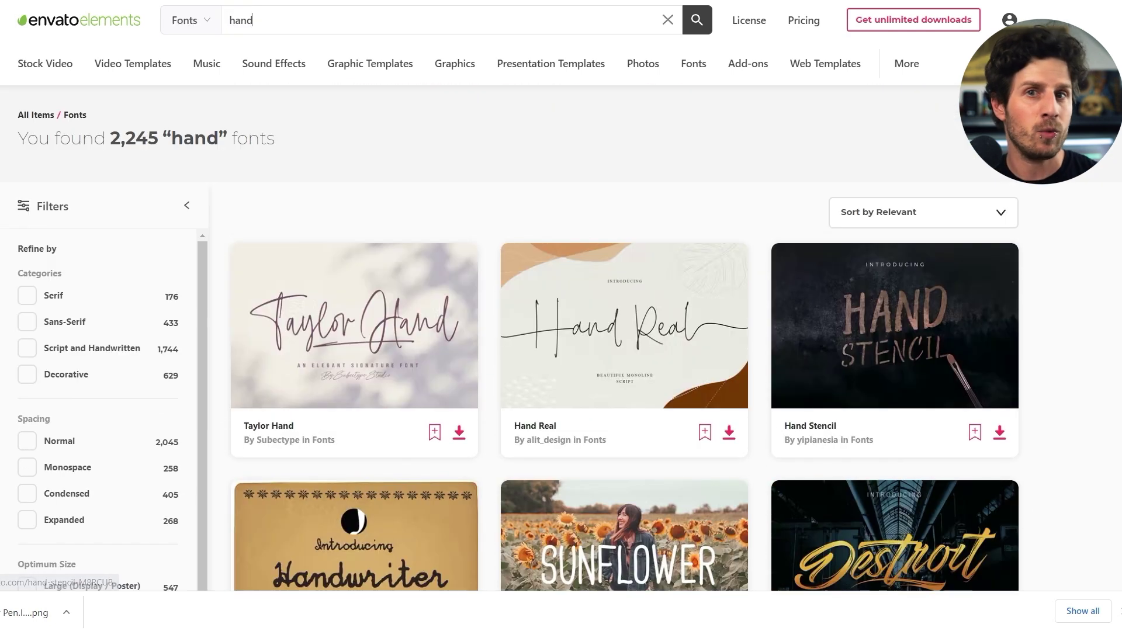
scroll(624, 338, "down", 6)
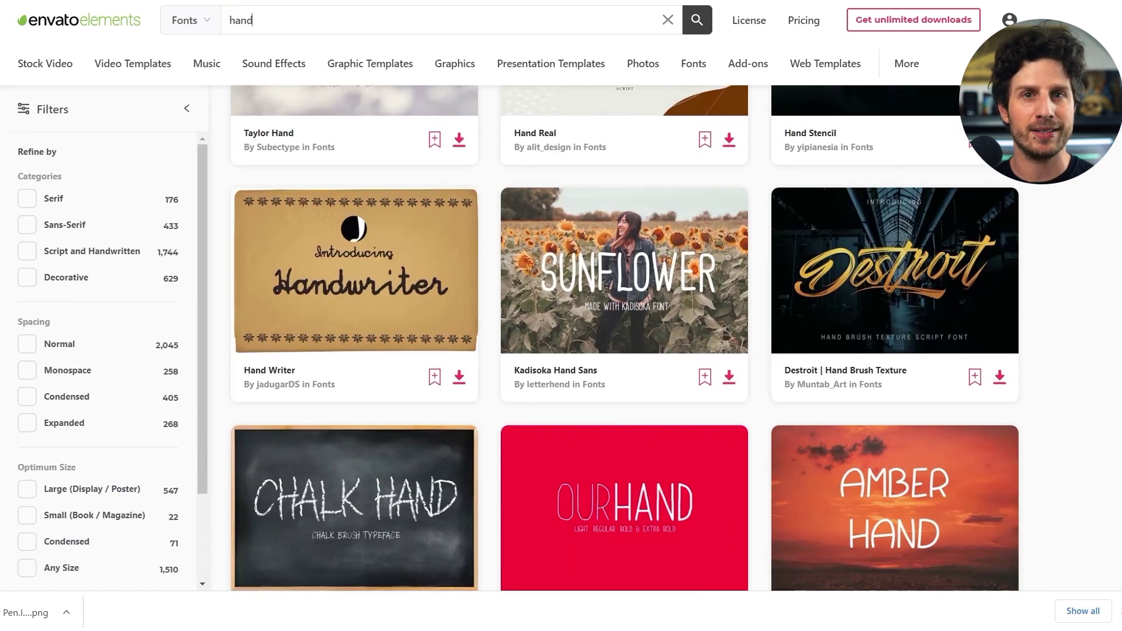
scroll(624, 338, "down", 4)
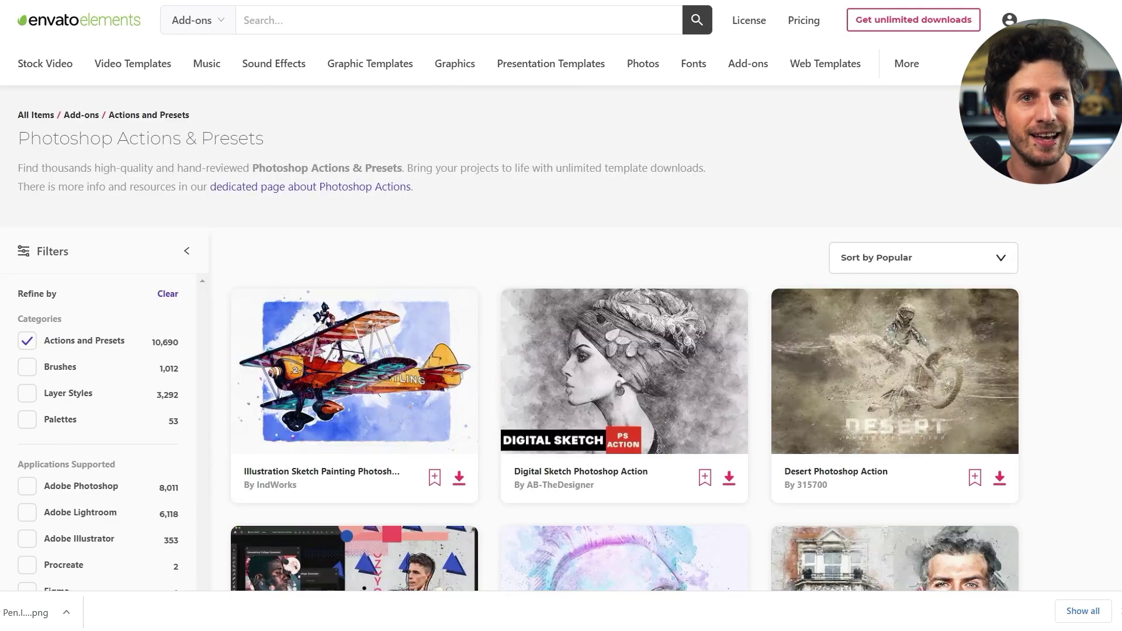
scroll(624, 338, "down", 5)
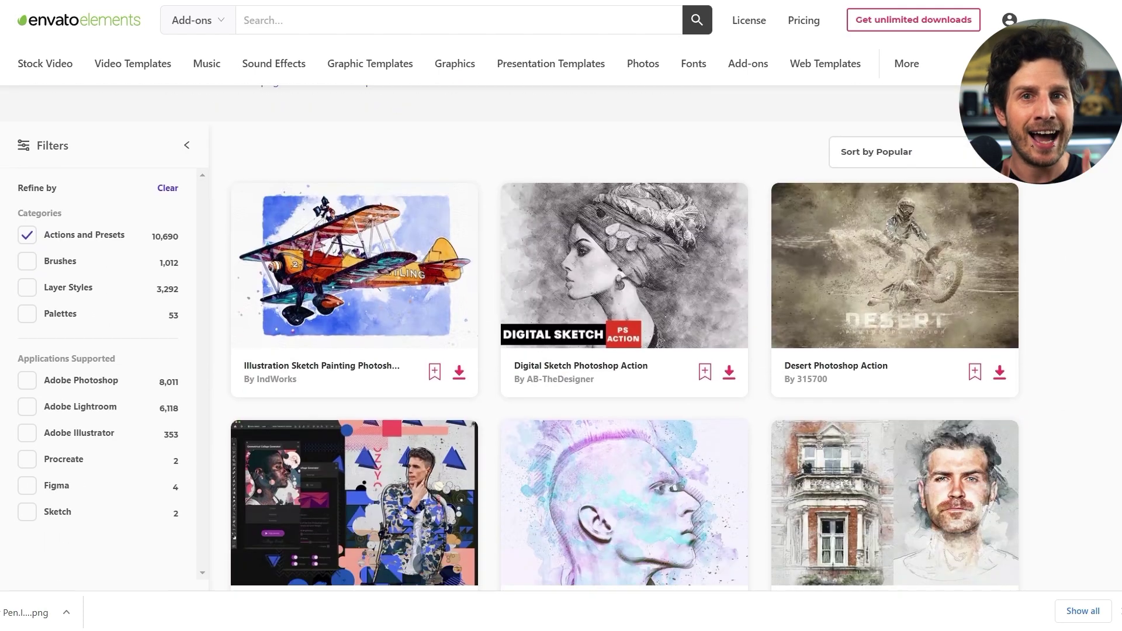
scroll(624, 338, "down", 6)
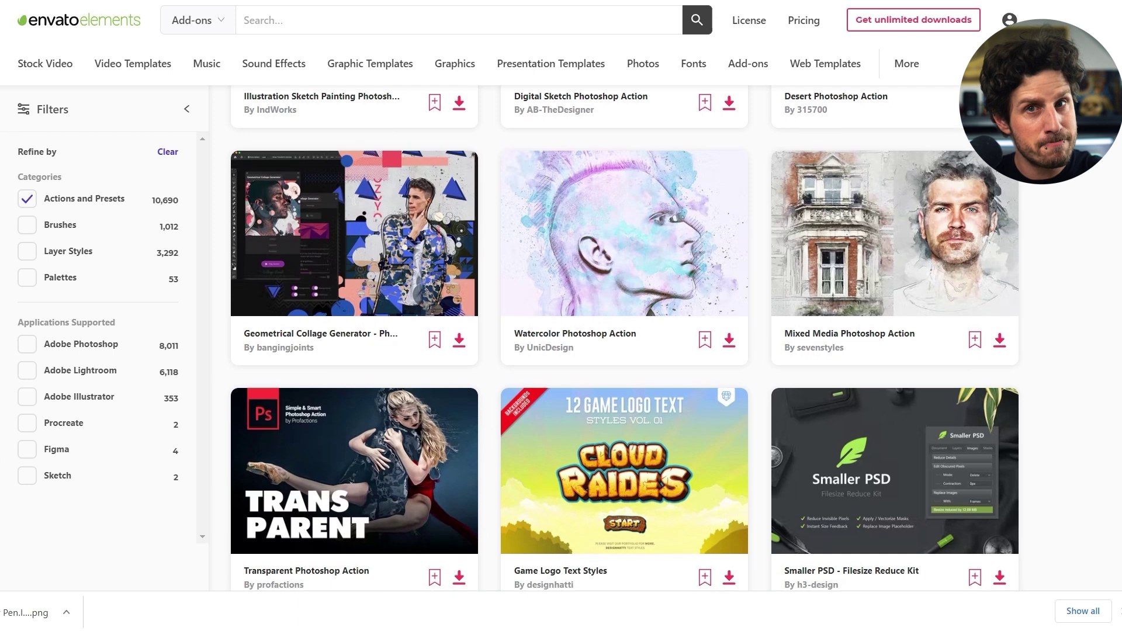
scroll(624, 338, "down", 3)
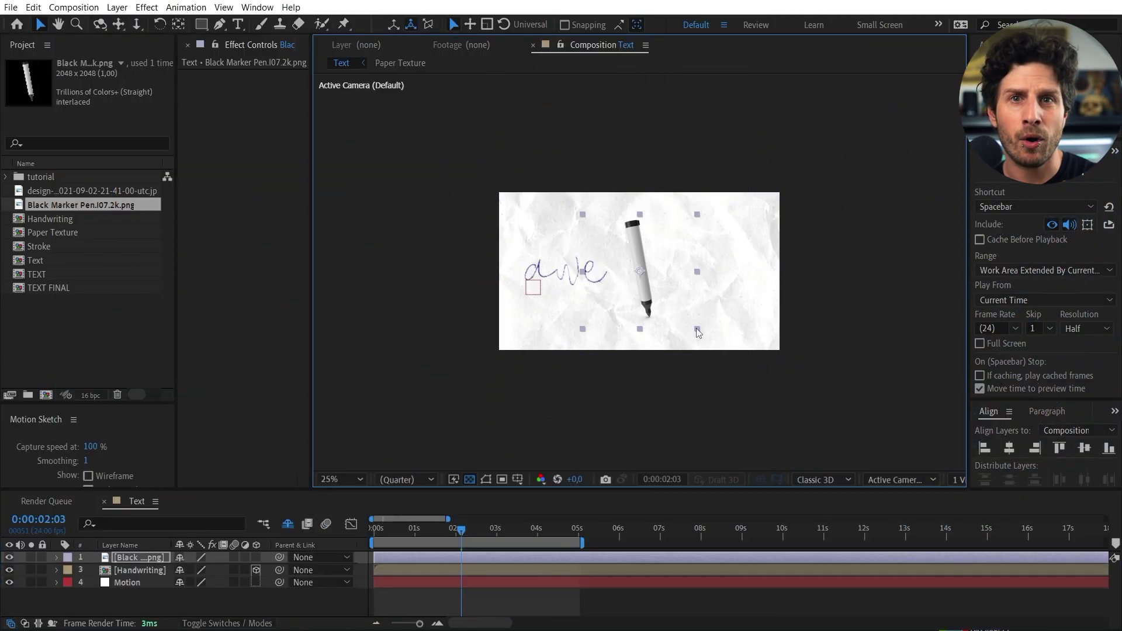
Zoom the viewer in and pan around the marker pen's tip to check it
scroll(701, 331, "up", 2)
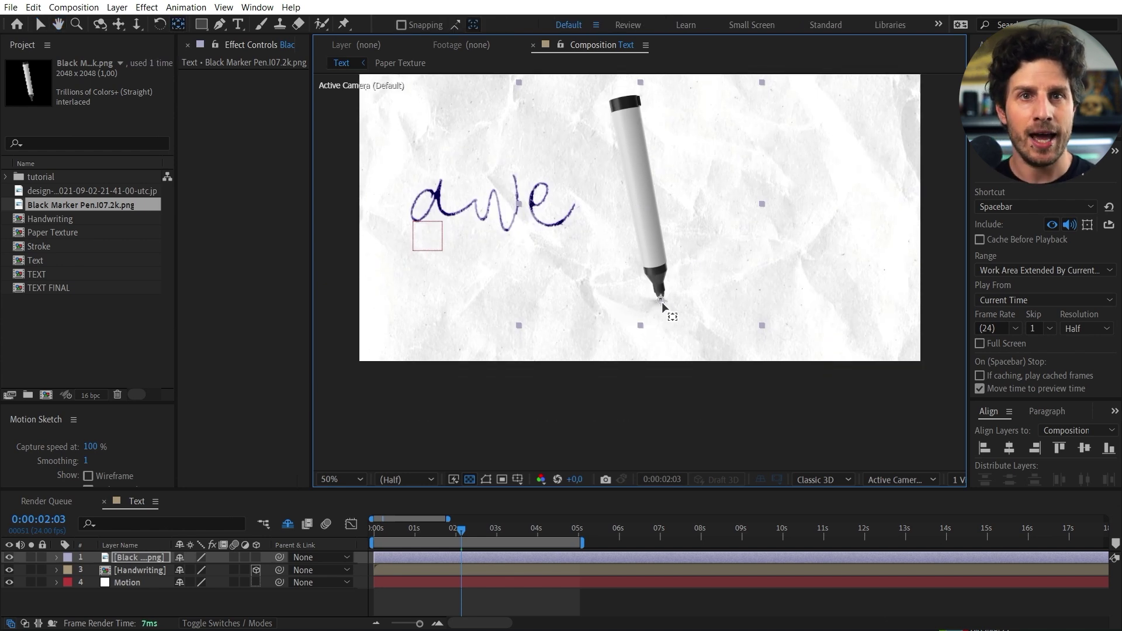
scroll(662, 305, "up", 6)
left_click_drag(734, 344, 539, 193)
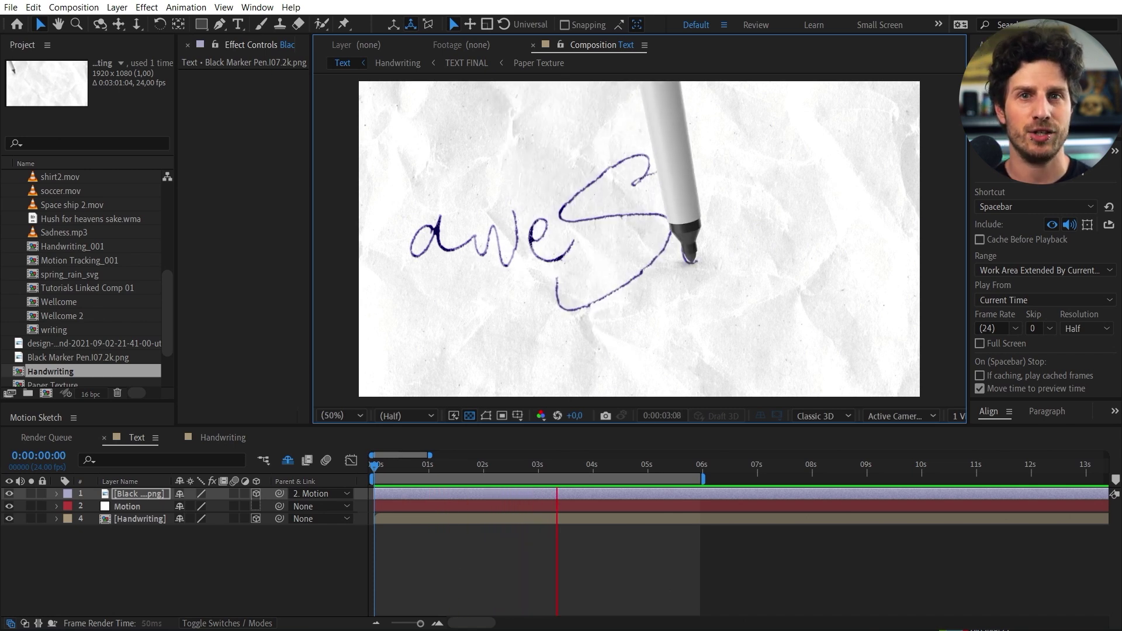
Add a new camera and orbit it to view the paper at an angle
left_click(117, 7)
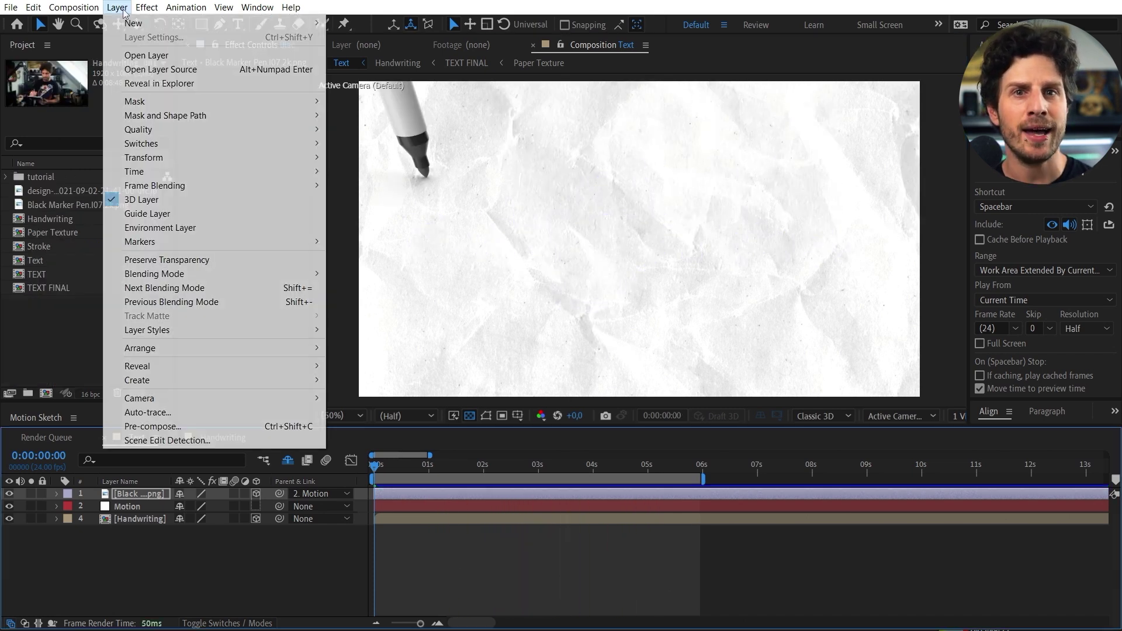
left_click(409, 65)
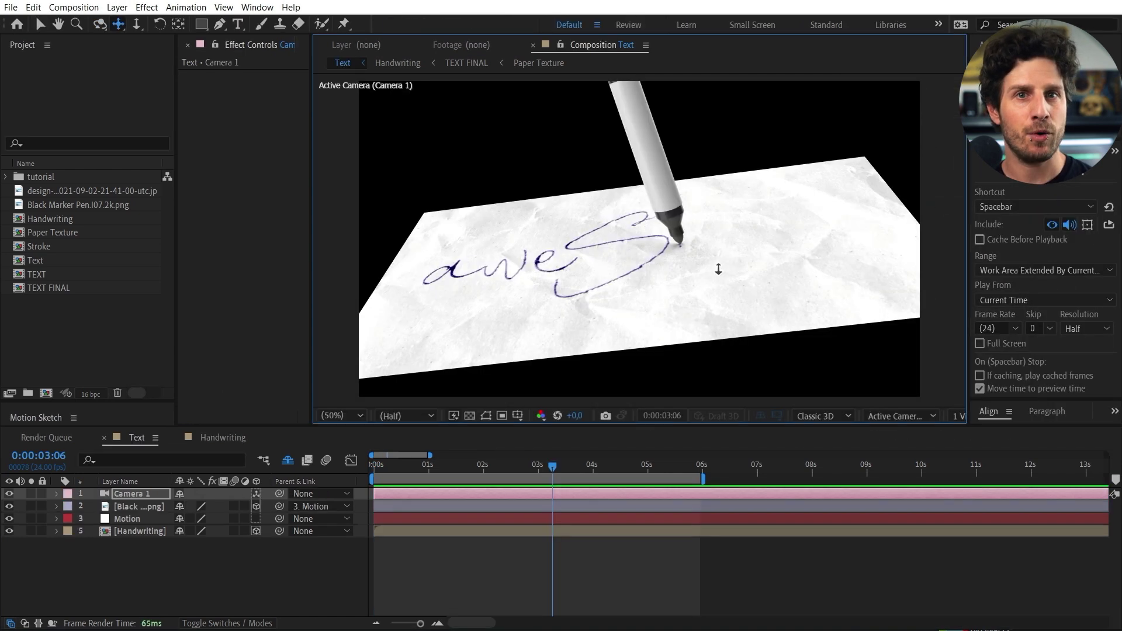
left_click_drag(690, 304, 716, 246)
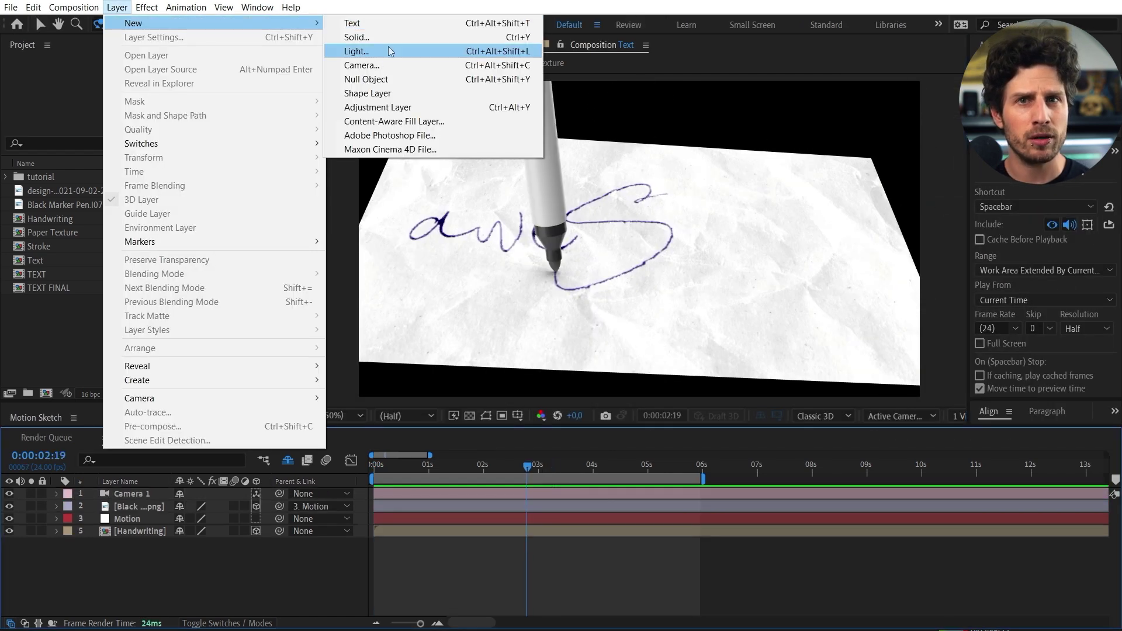
Create the Animtion Extra null, parent Motion to it, and set Z to -283 at frame 0
left_click(421, 83)
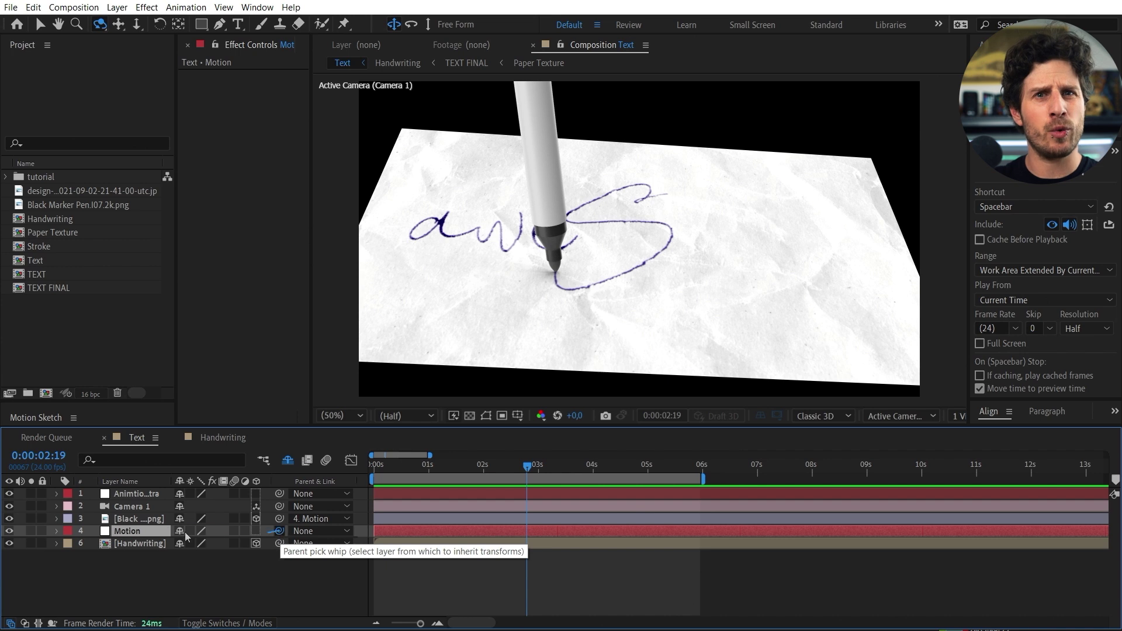
left_click_drag(157, 501, 156, 501)
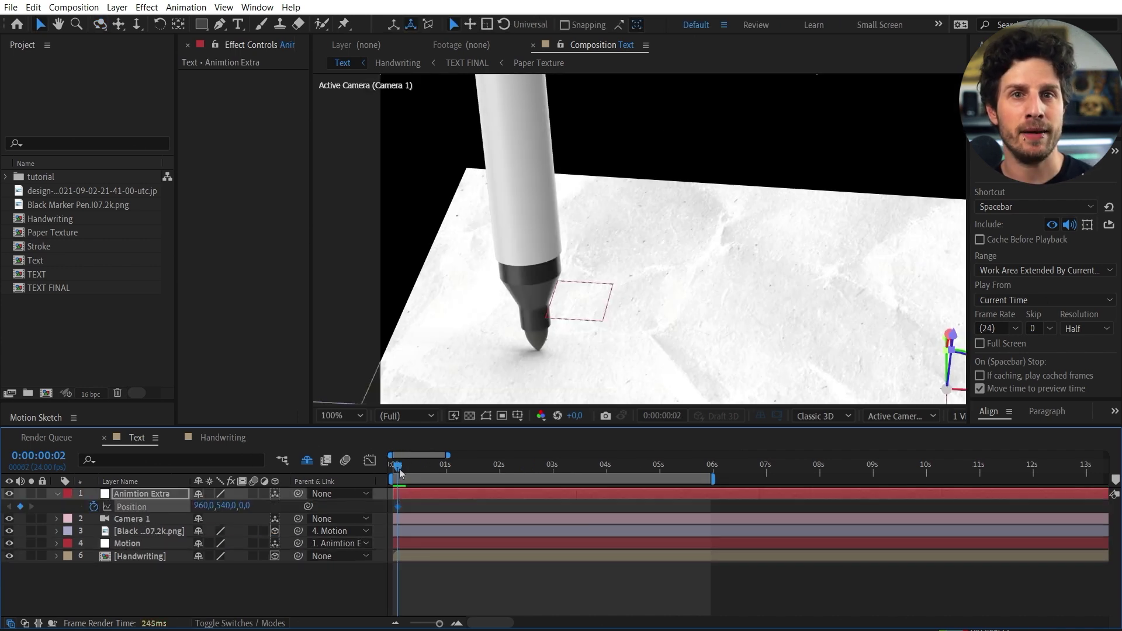
left_click_drag(400, 472, 394, 473)
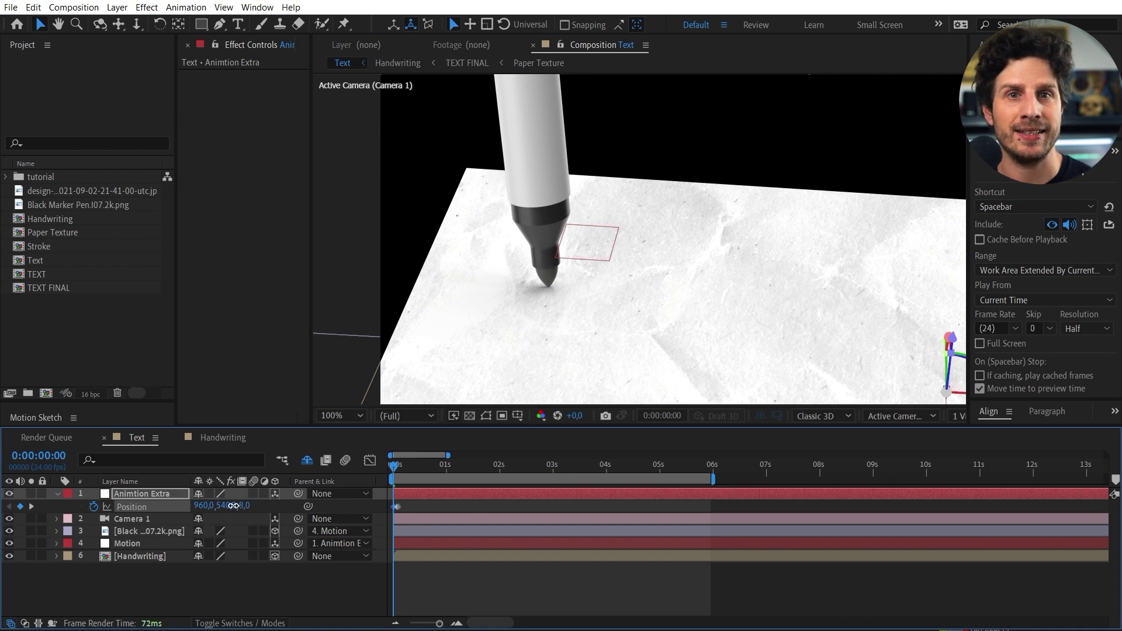
left_click_drag(233, 505, 8, 479)
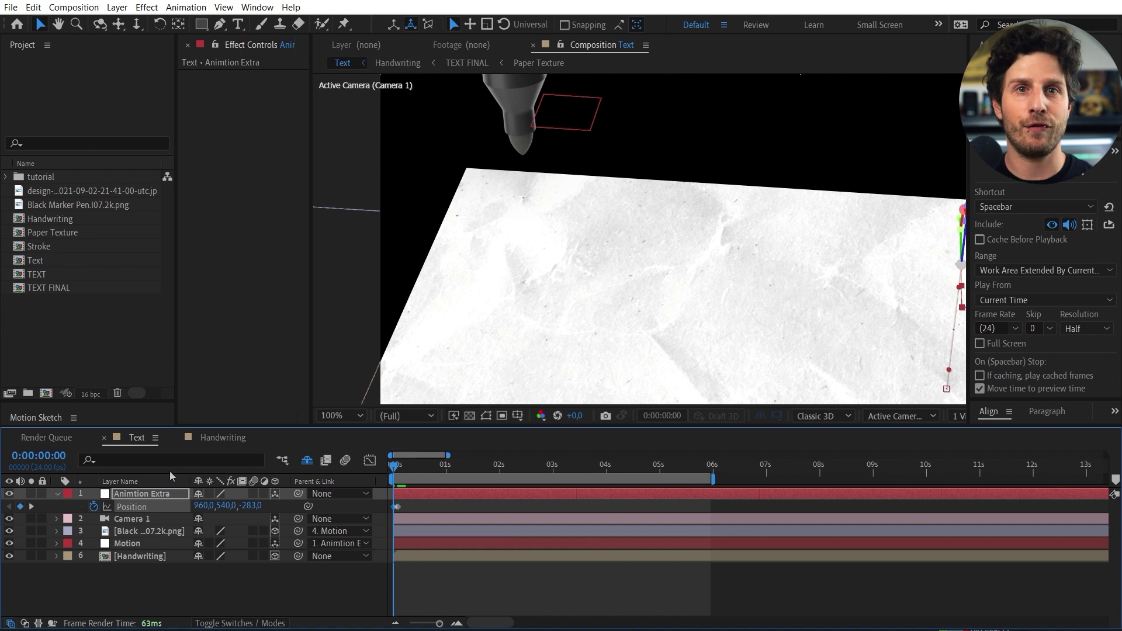
left_click(141, 531)
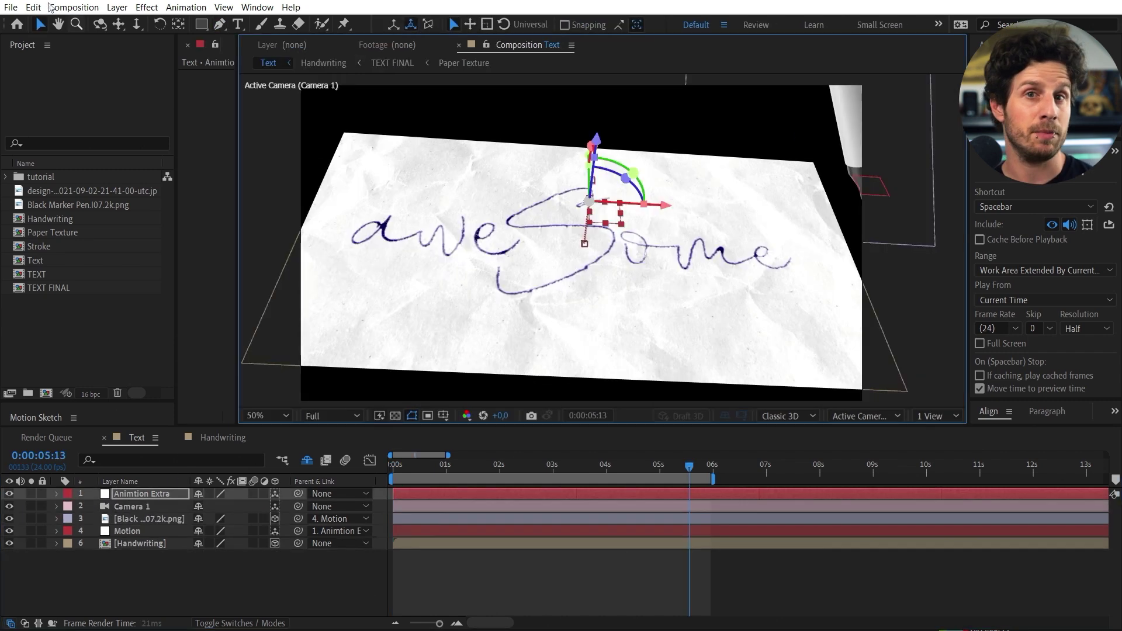
Add a new Point light to the scene and move its settings aside
left_click(117, 7)
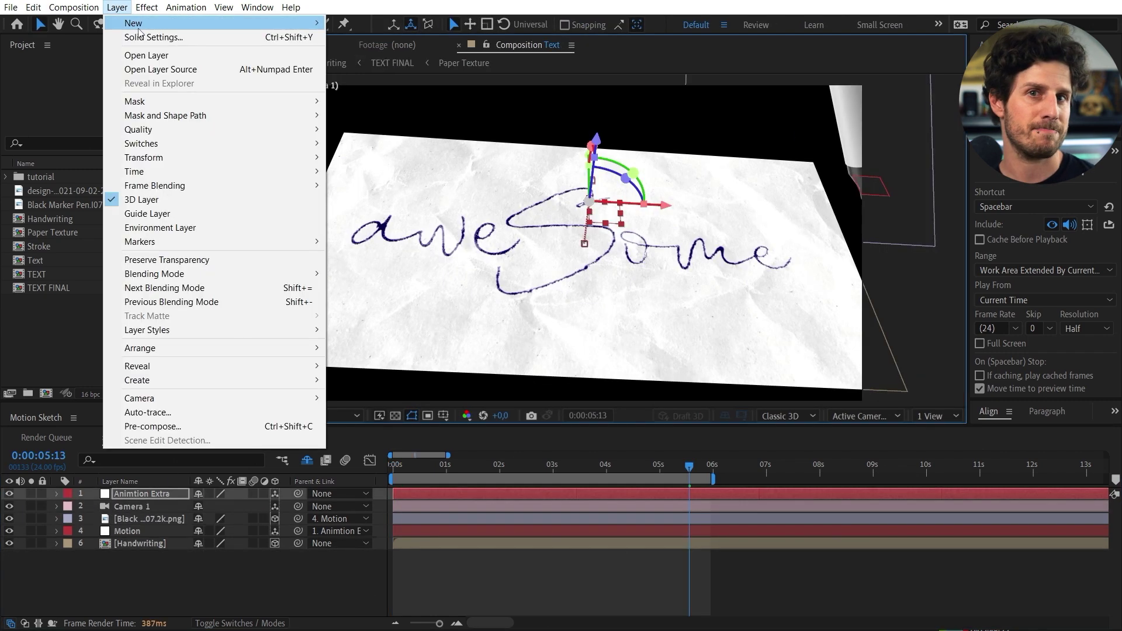
mouse_move(140, 26)
left_click(418, 57)
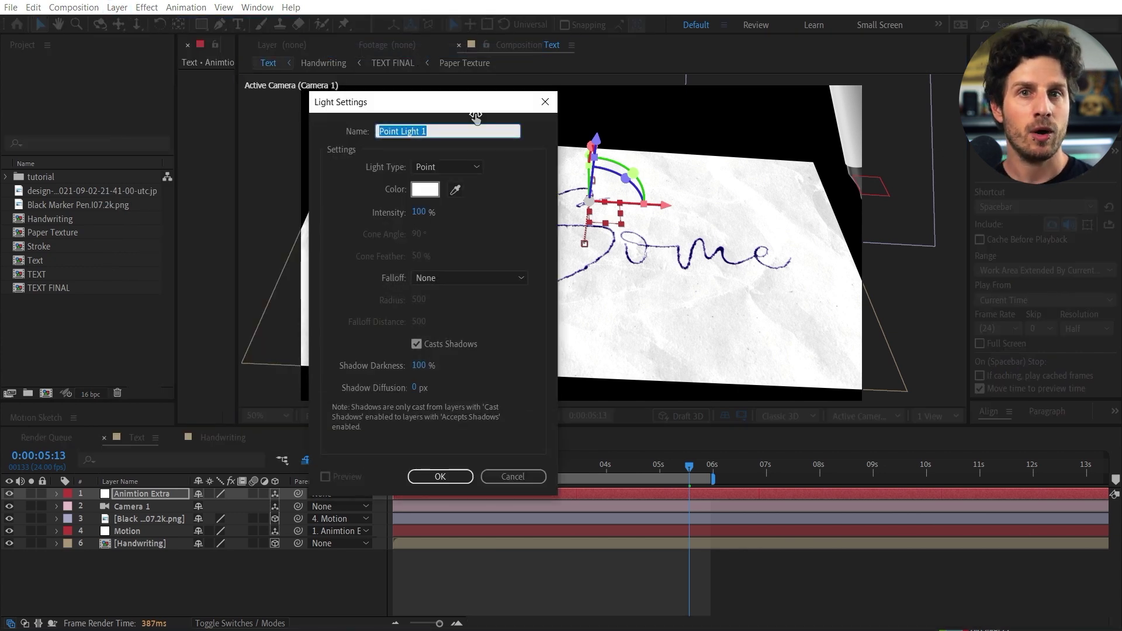
left_click_drag(476, 117, 503, 109)
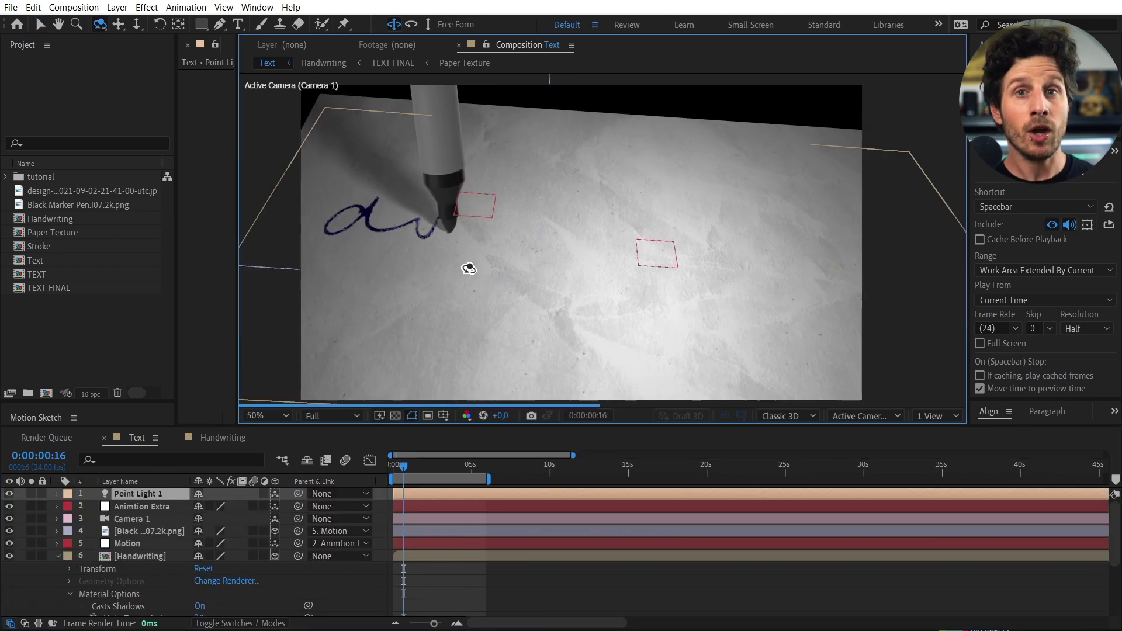
Orbit and track Camera 1 sideways and in depth to follow the handwriting closely
left_click_drag(466, 268, 450, 233)
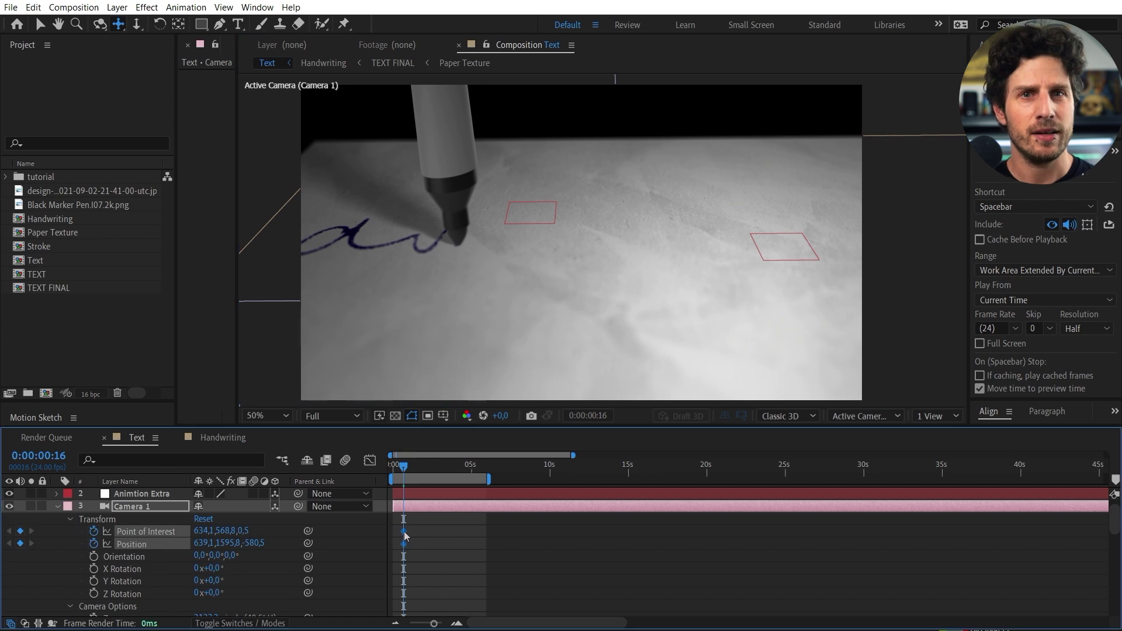
key("c")
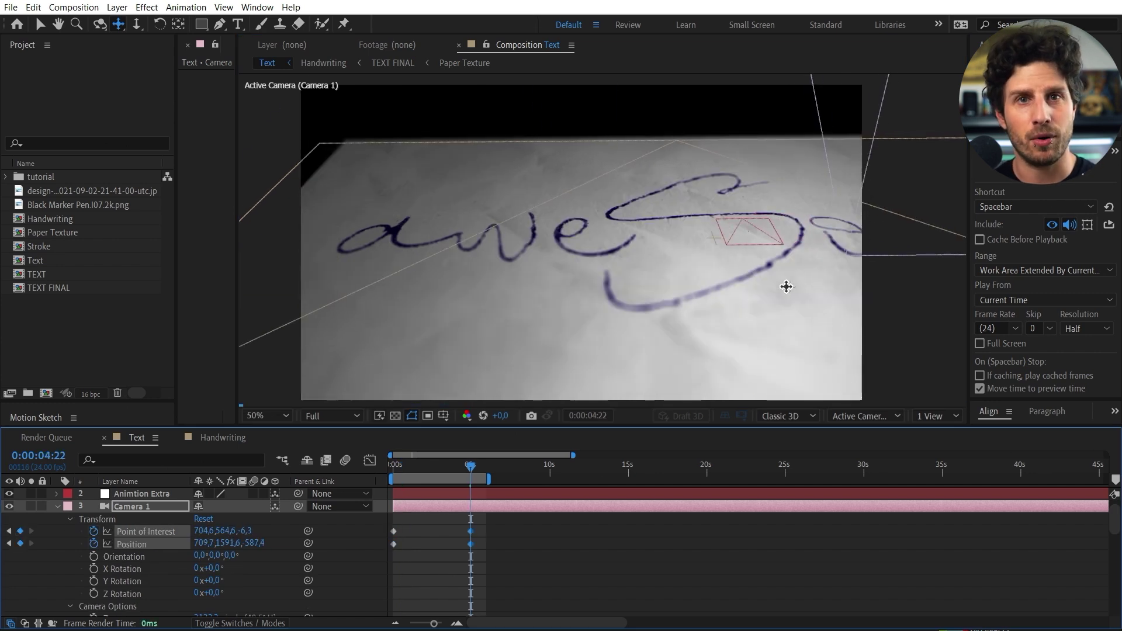
left_click_drag(785, 286, 710, 297)
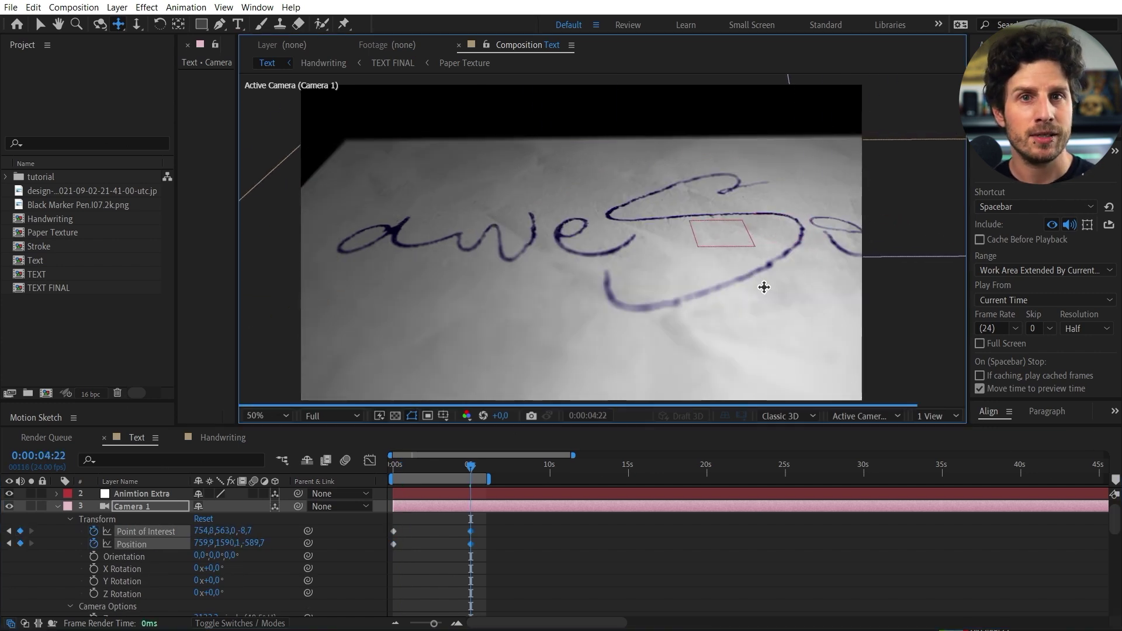
key("c")
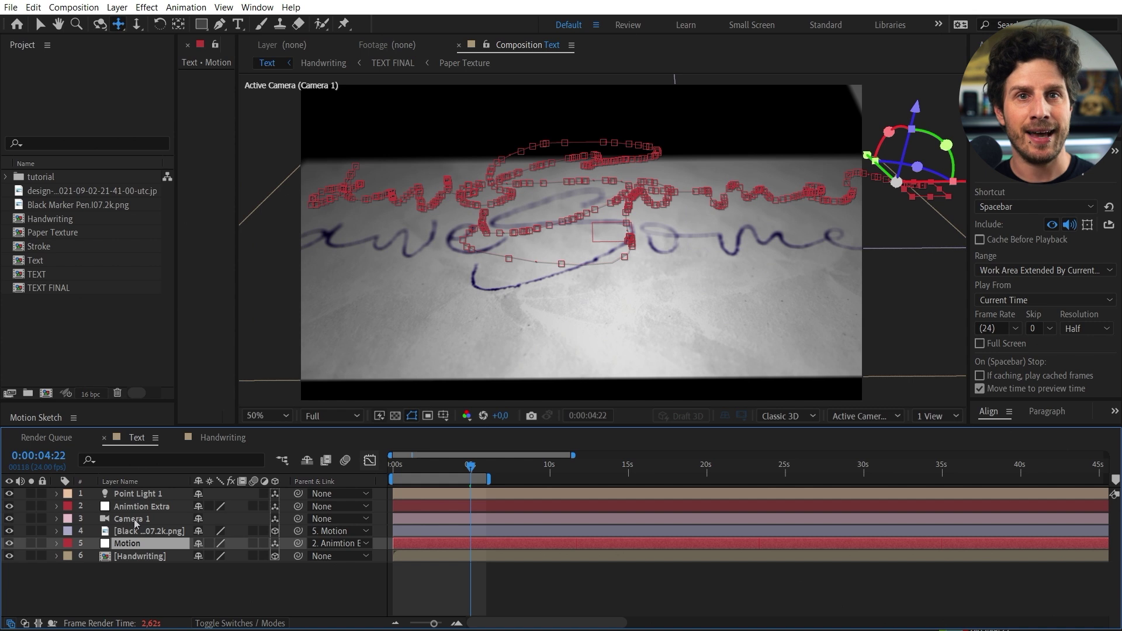
left_click(135, 520)
With Motion selected, apply Layer > Camera > Link Focus Distance to Layer for Camera 1
left_click(129, 544, "ctrl")
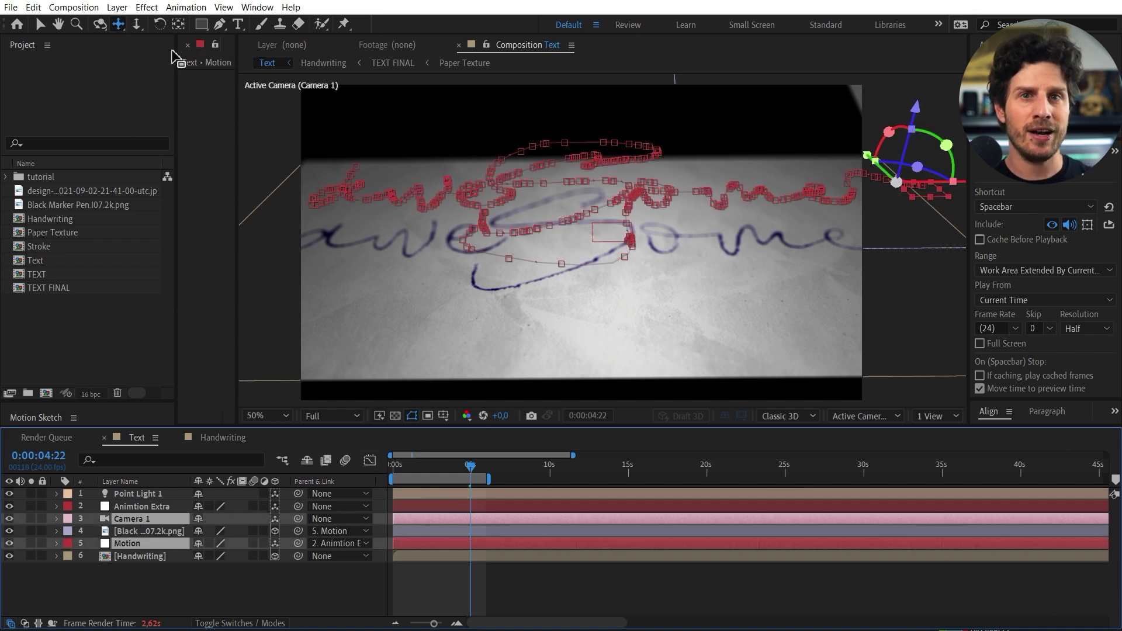
left_click(117, 8)
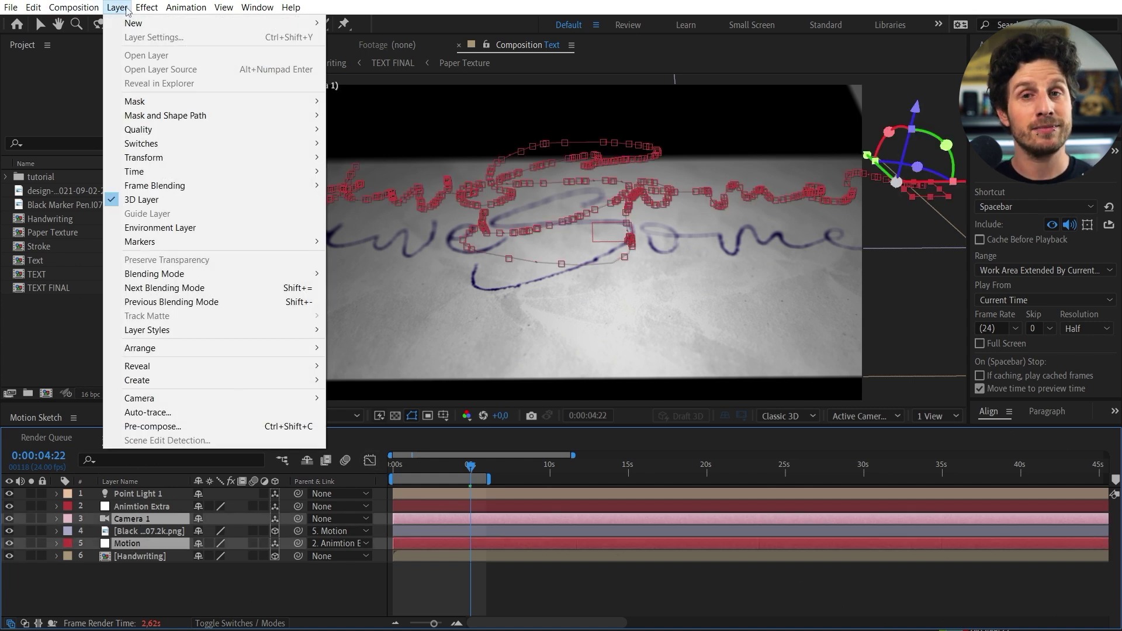
mouse_move(165, 399)
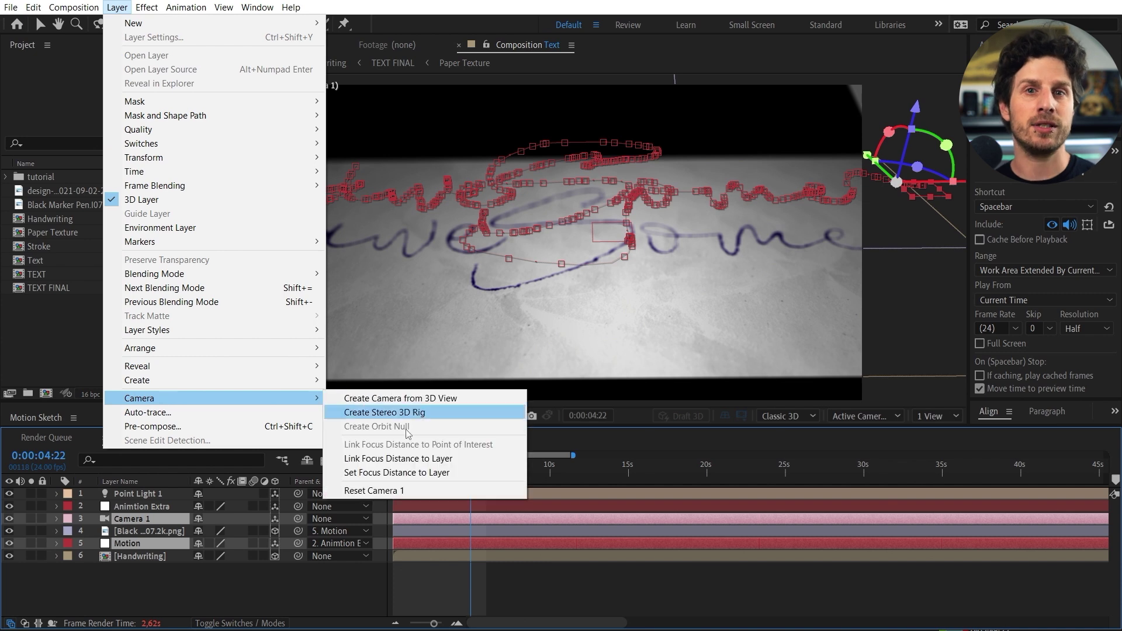
left_click(407, 461)
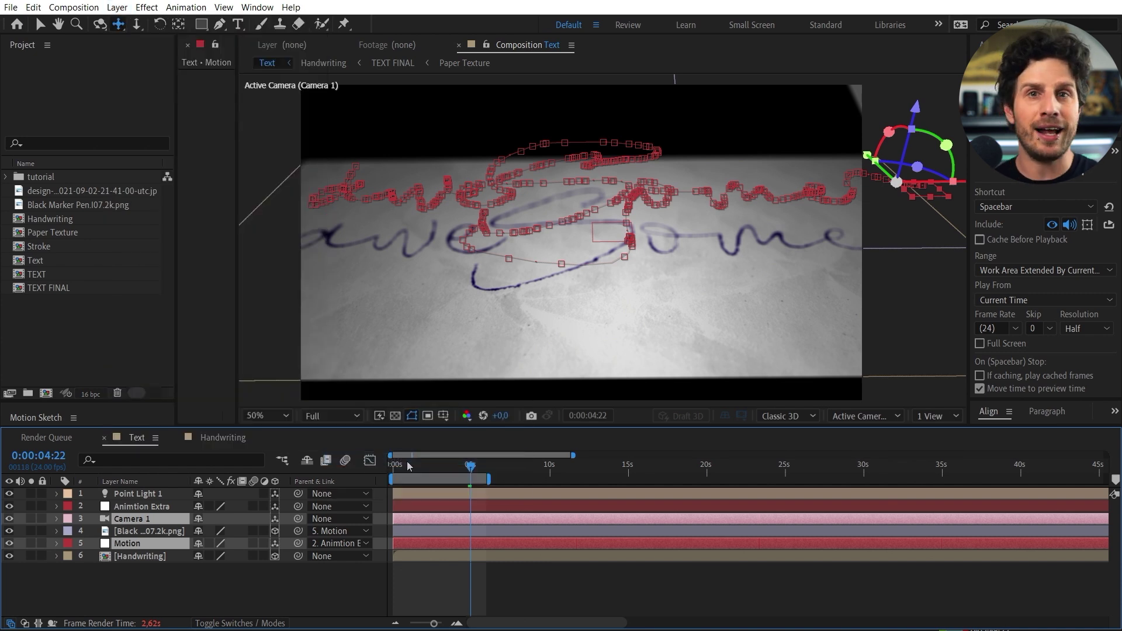